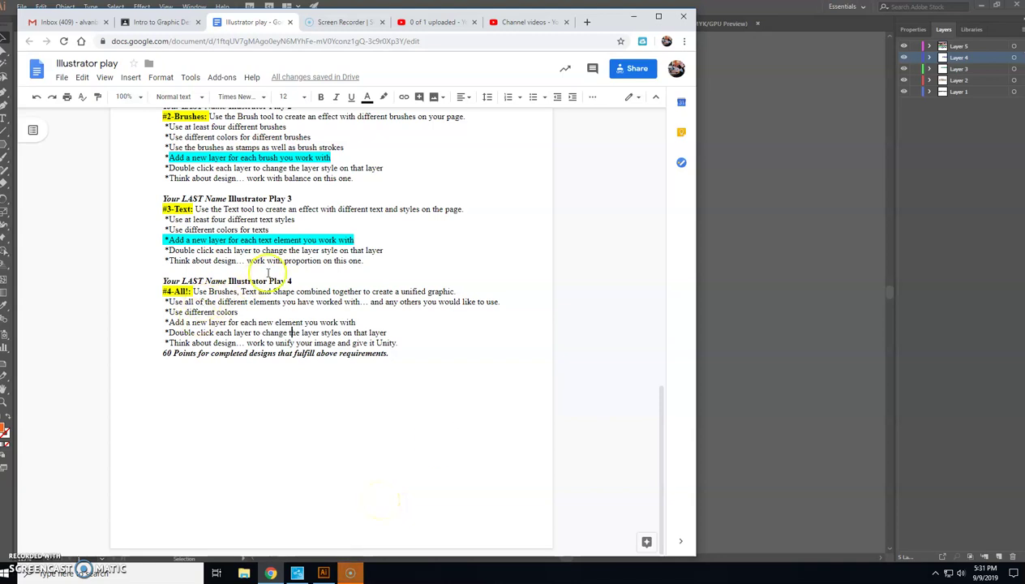
- Select and review the #4-All! instruction lines in the Google Docs assignment
{"action": "triple_click", "coordinate": [156, 282]}
{"action": "left_click", "coordinate": [176, 290]}
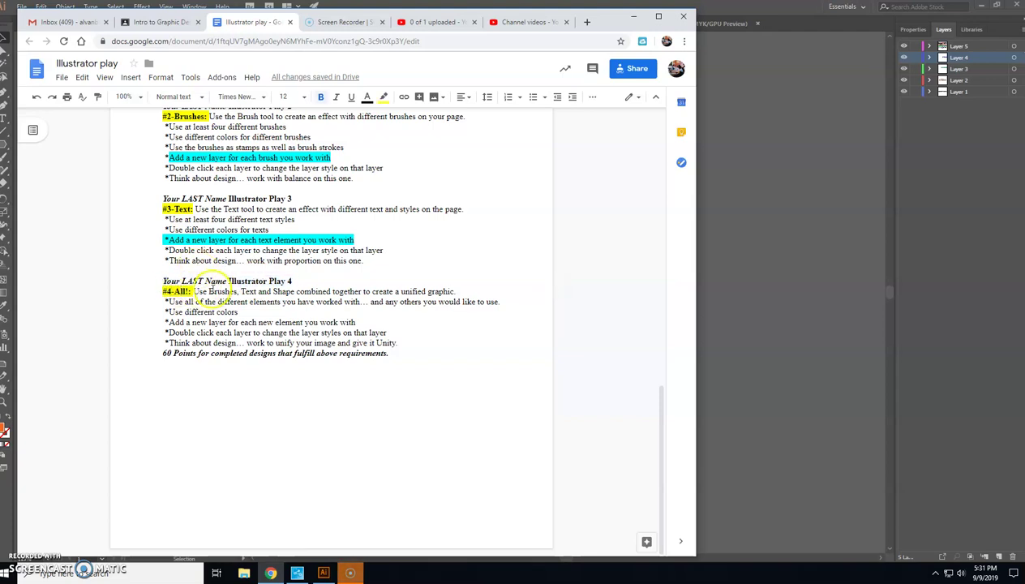
{"action": "left_click_drag", "start_coordinate": [208, 291], "coordinate": [300, 293]}
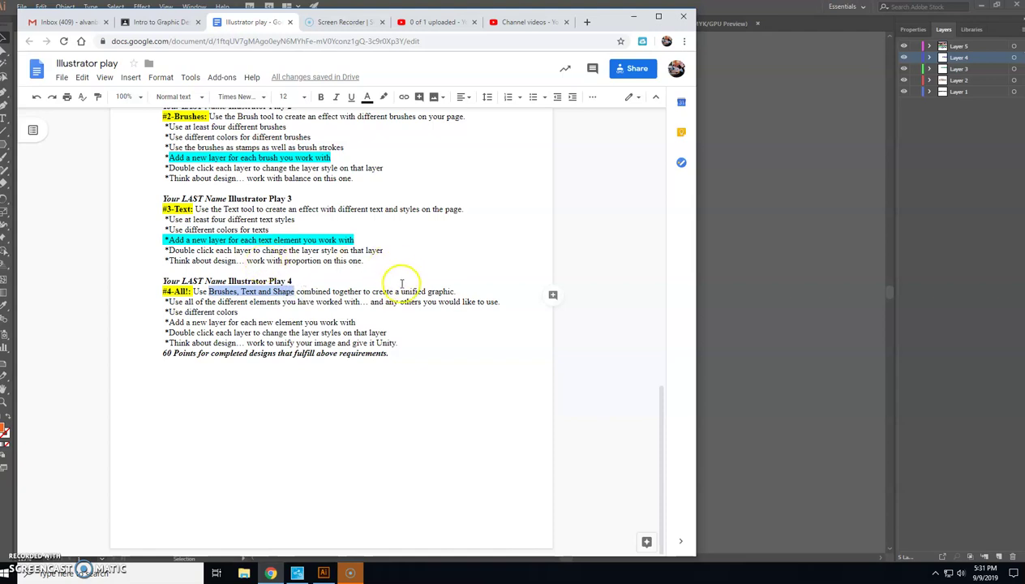
{"action": "left_click_drag", "start_coordinate": [401, 291], "coordinate": [453, 292]}
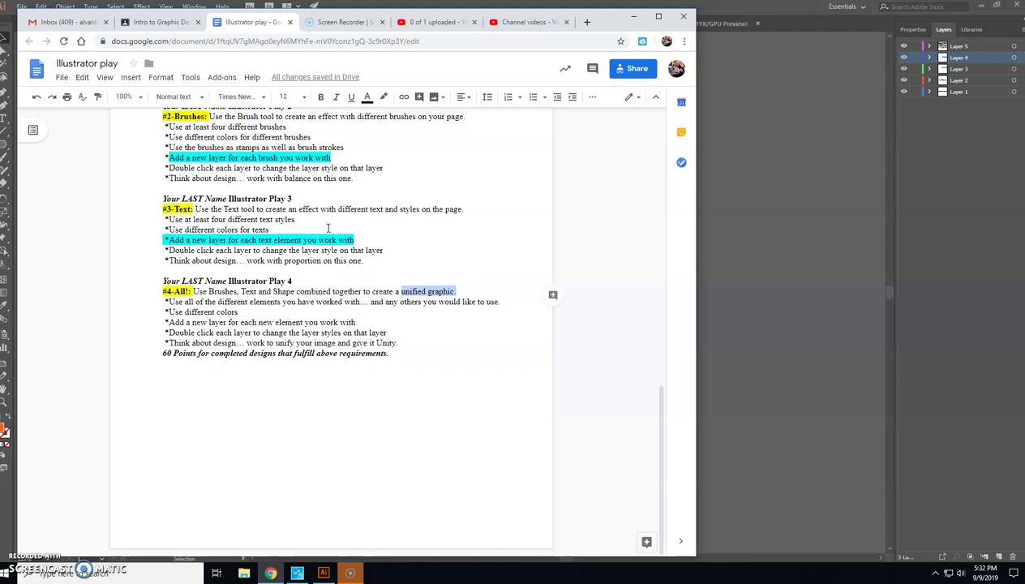
{"action": "left_click_drag", "start_coordinate": [193, 292], "coordinate": [436, 317]}
{"action": "left_click", "coordinate": [323, 311]}
{"action": "mouse_move", "coordinate": [190, 302]}
{"action": "left_mouse_down"}
{"action": "mouse_move", "coordinate": [490, 301]}
{"action": "mouse_move", "coordinate": [195, 302]}
{"action": "mouse_move", "coordinate": [284, 291]}
{"action": "mouse_move", "coordinate": [187, 312]}
{"action": "left_mouse_up"}
{"action": "left_click", "coordinate": [498, 301]}
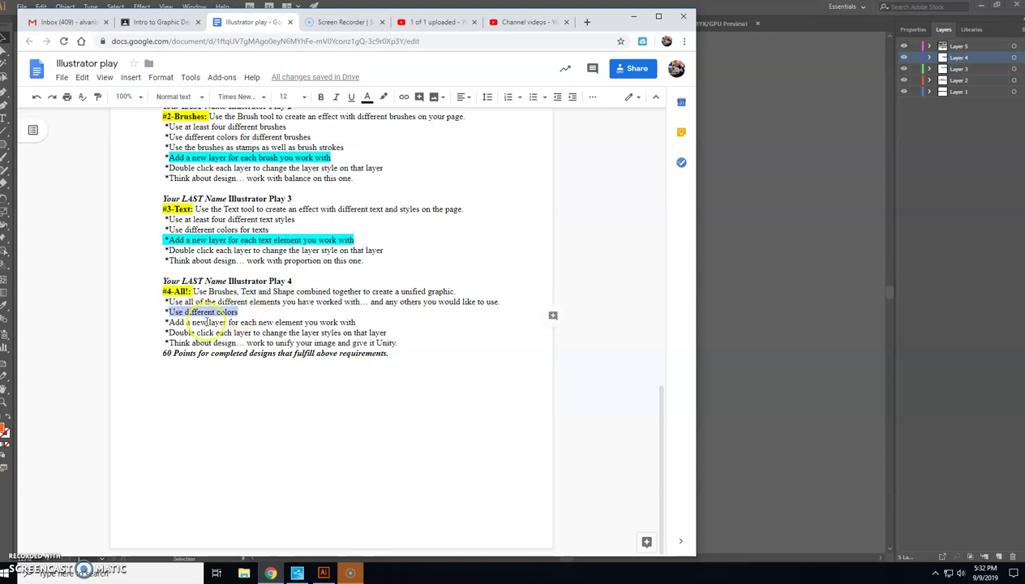
- Highlight the 'Add a new layer for each new element' line in cyan
{"action": "left_click_drag", "start_coordinate": [165, 323], "coordinate": [367, 322]}
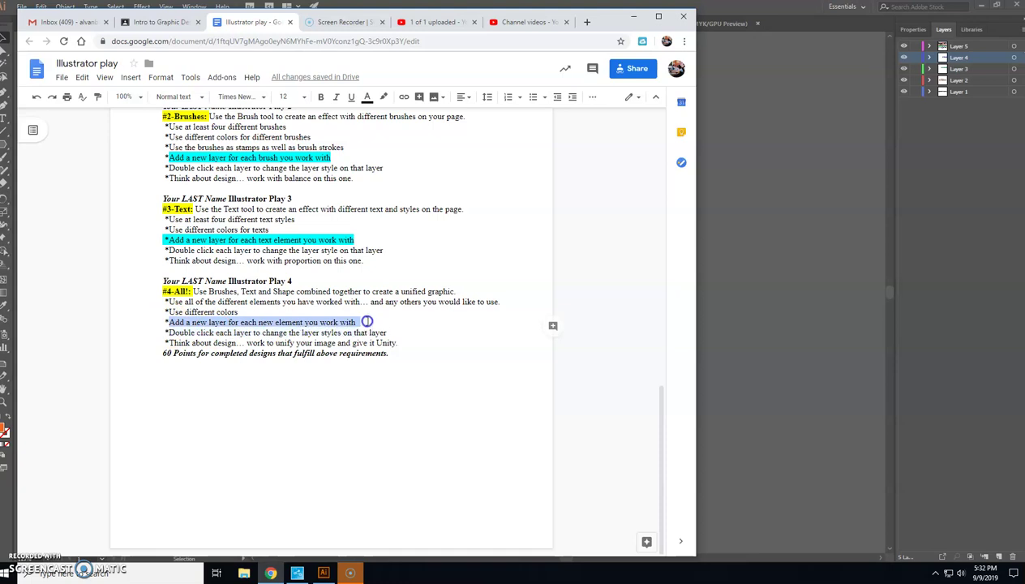
{"action": "left_click", "coordinate": [384, 96]}
{"action": "left_click", "coordinate": [447, 147]}
{"action": "left_click", "coordinate": [194, 332]}
- Review the Double click and Think about design lines, then switch to Adobe Illustrator
{"action": "left_click", "coordinate": [392, 331]}
{"action": "left_click", "coordinate": [342, 333]}
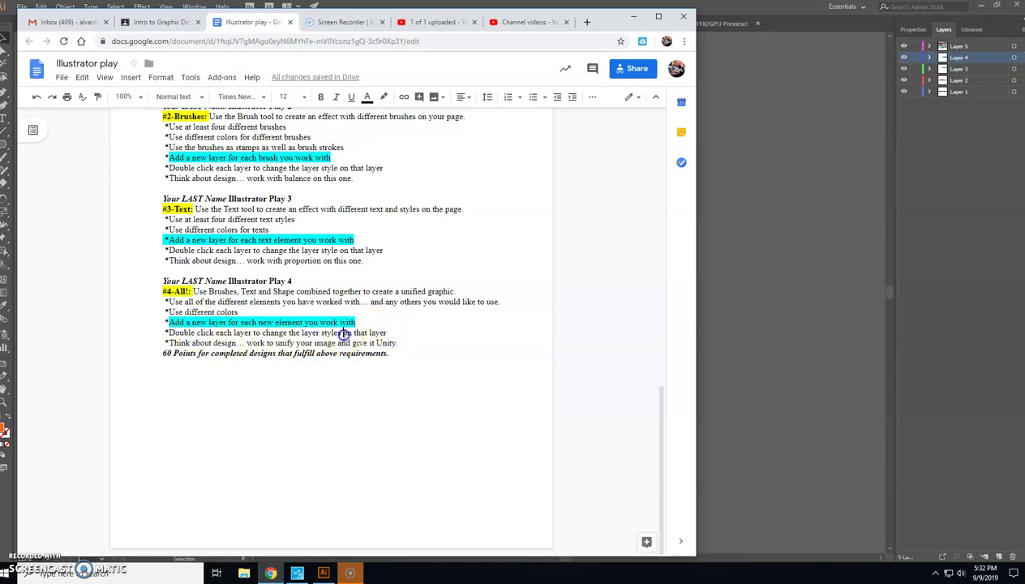
{"action": "left_click_drag", "start_coordinate": [401, 343], "coordinate": [167, 345]}
{"action": "left_click", "coordinate": [208, 344]}
{"action": "left_click", "coordinate": [324, 573]}
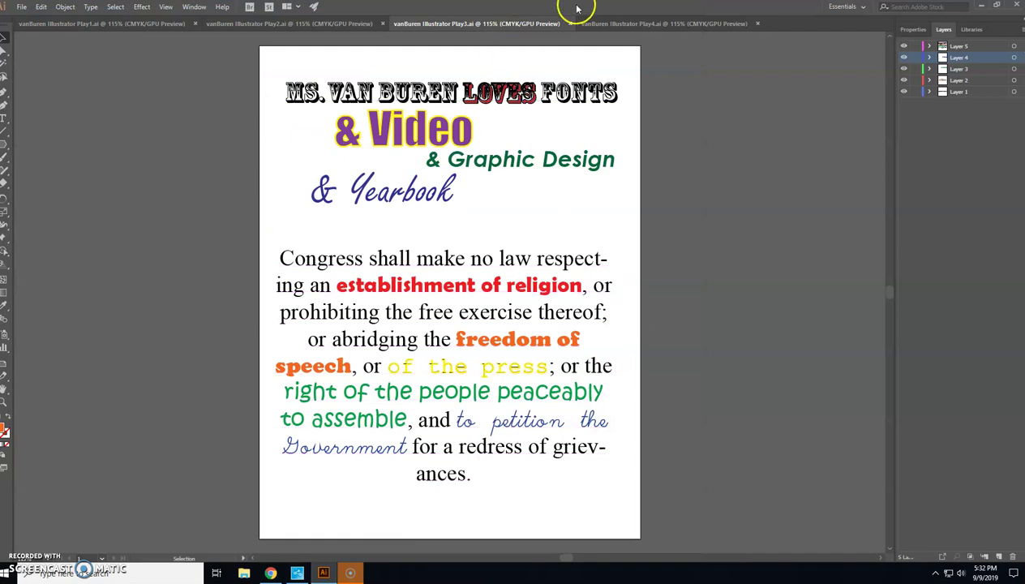
- Bring up the blank Play4.ai document and browse the shape tools
{"action": "left_click", "coordinate": [634, 24]}
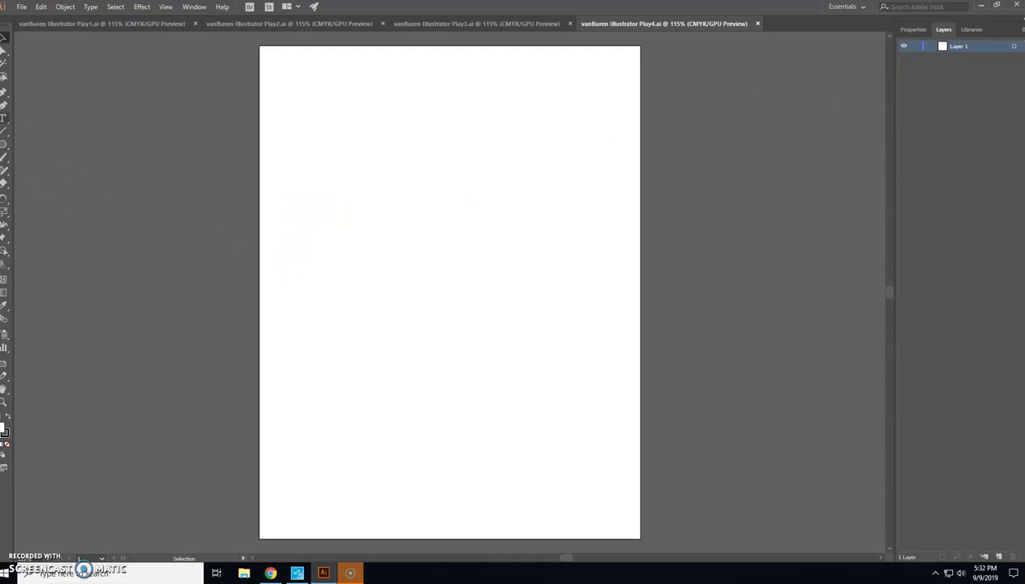
{"action": "left_click", "coordinate": [3, 145]}
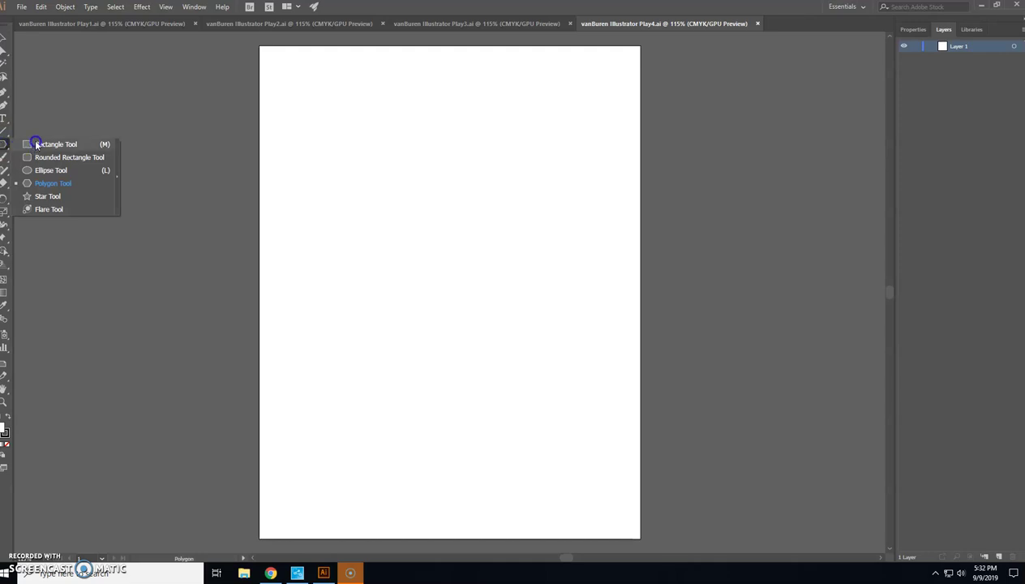
- Draw a wide rectangle below the artboard's middle, stretched to the left edge
{"action": "left_click", "coordinate": [36, 144]}
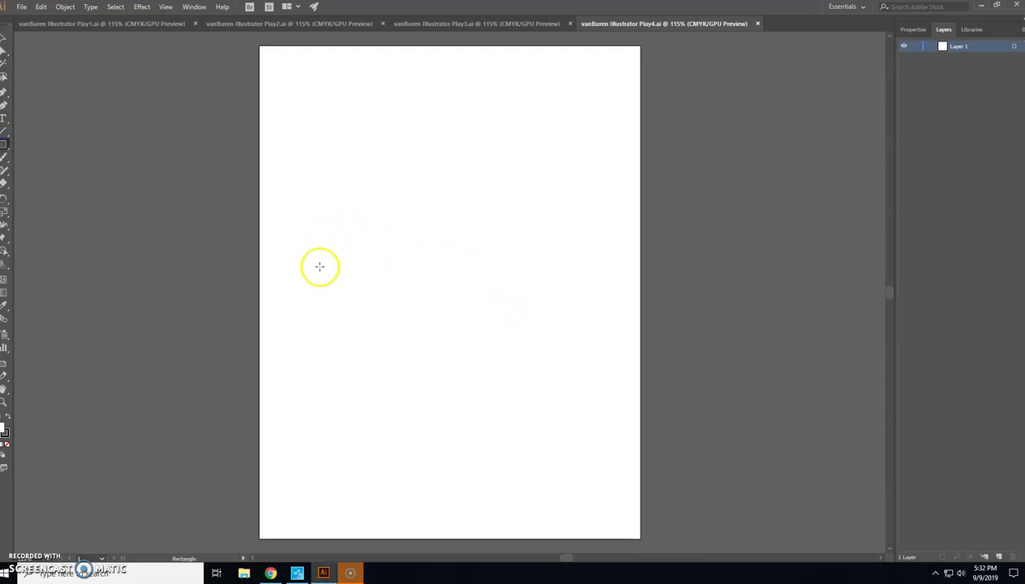
{"action": "left_click_drag", "start_coordinate": [270, 316], "coordinate": [639, 418]}
{"action": "left_click", "coordinate": [4, 38]}
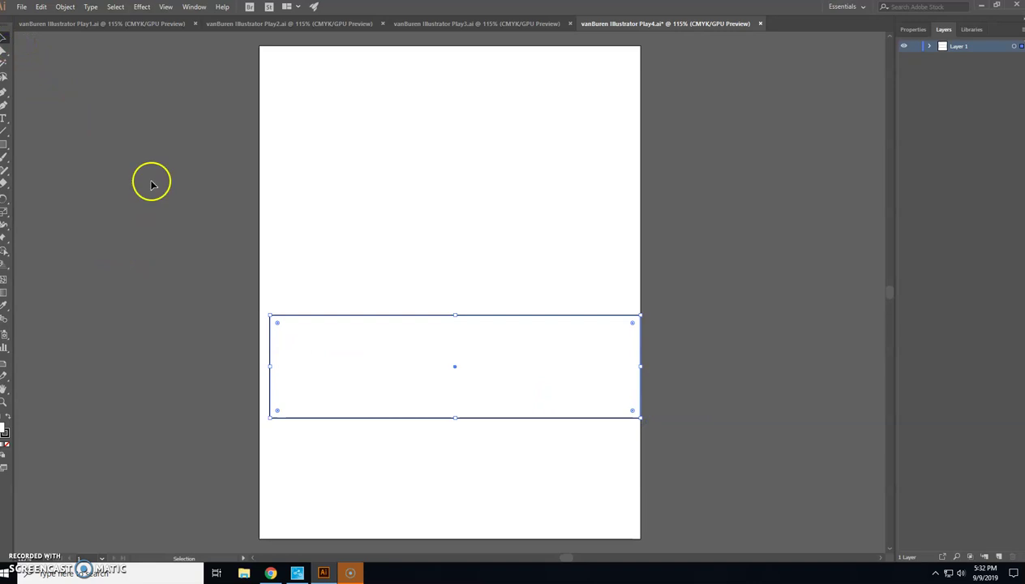
{"action": "mouse_move", "coordinate": [270, 367]}
{"action": "left_mouse_down"}
{"action": "mouse_move", "coordinate": [247, 368]}
{"action": "mouse_move", "coordinate": [261, 366]}
{"action": "left_mouse_up"}
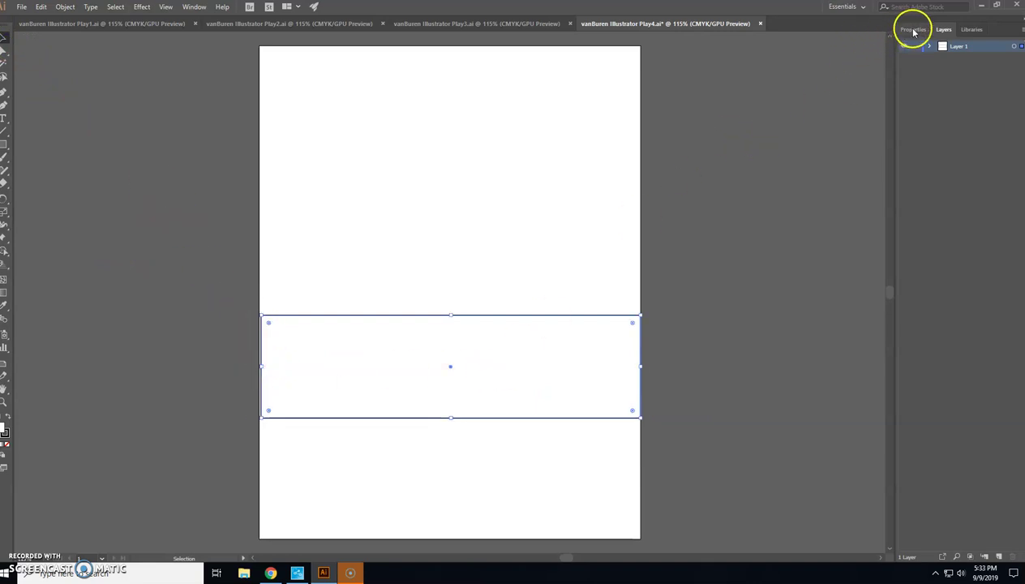
- Fill the rectangle dark gray and line its left edge up with the artboard
{"action": "left_click", "coordinate": [913, 30]}
{"action": "left_click", "coordinate": [906, 148]}
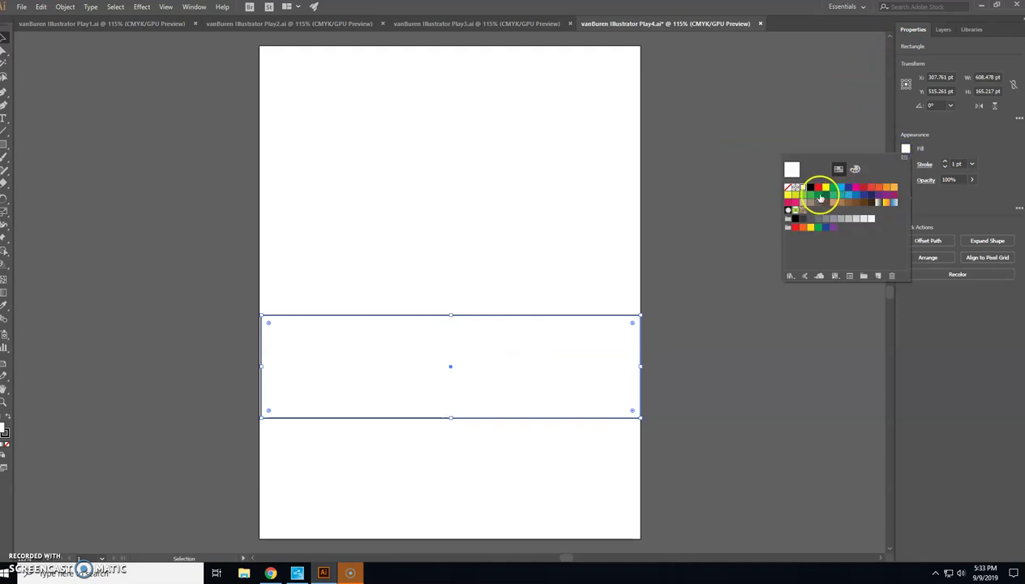
{"action": "left_click", "coordinate": [802, 218]}
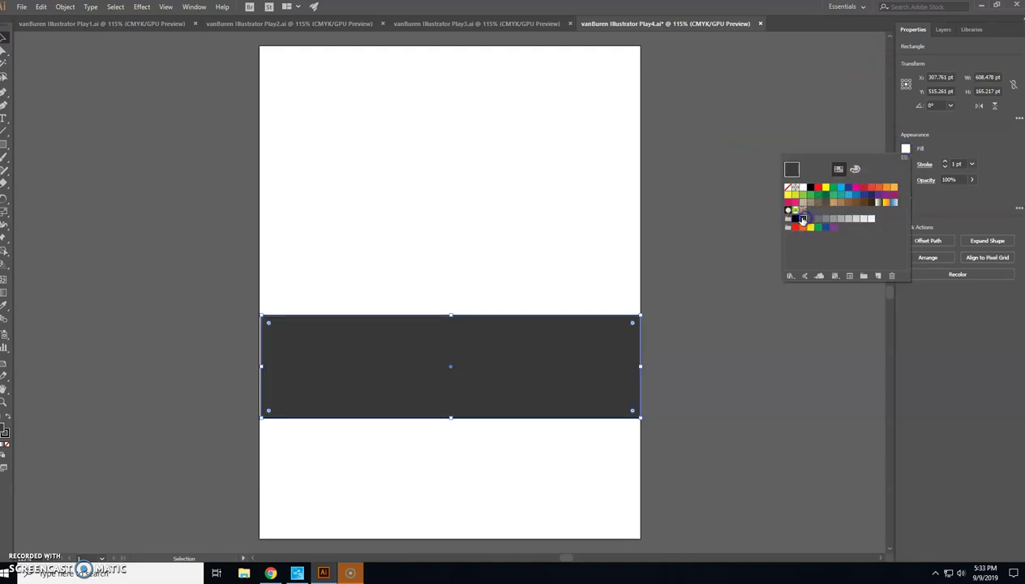
{"action": "left_click", "coordinate": [251, 367]}
{"action": "left_click_drag", "start_coordinate": [261, 366], "coordinate": [259, 366]}
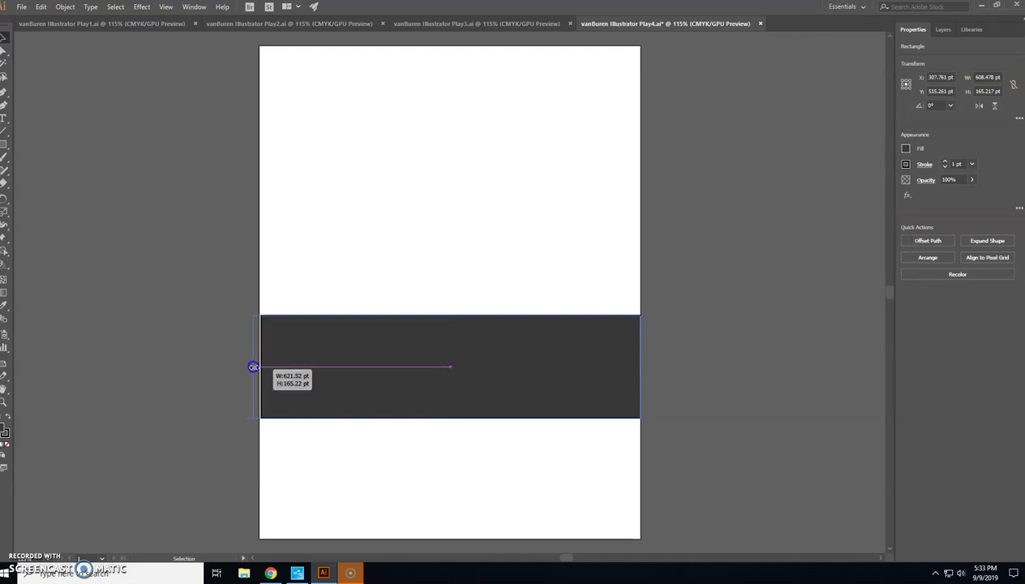
{"action": "left_click", "coordinate": [469, 251]}
{"action": "left_click", "coordinate": [942, 29]}
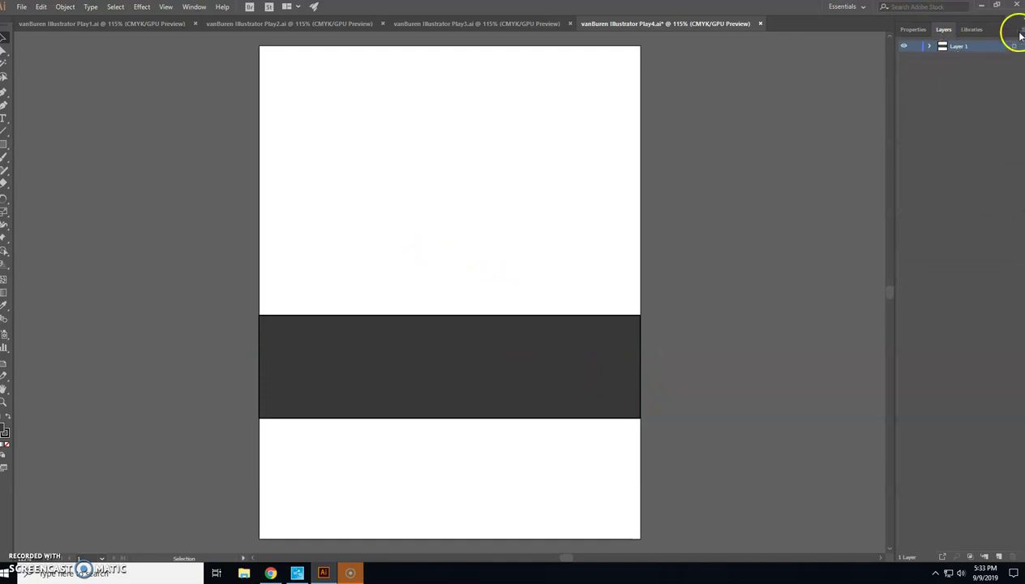
- Add a new layer for the center line
{"action": "left_click", "coordinate": [1020, 30]}
{"action": "left_click", "coordinate": [916, 32]}
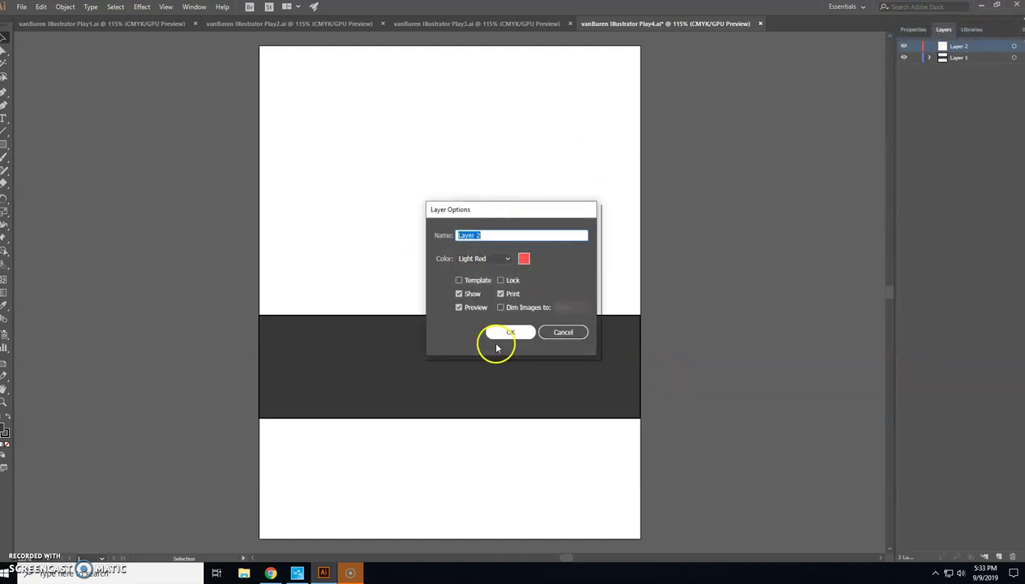
{"action": "left_click", "coordinate": [507, 333]}
{"action": "left_click", "coordinate": [913, 29]}
- Select the Paintbrush and choose the 6.00 brush
{"action": "left_click", "coordinate": [6, 158]}
{"action": "left_click", "coordinate": [931, 230]}
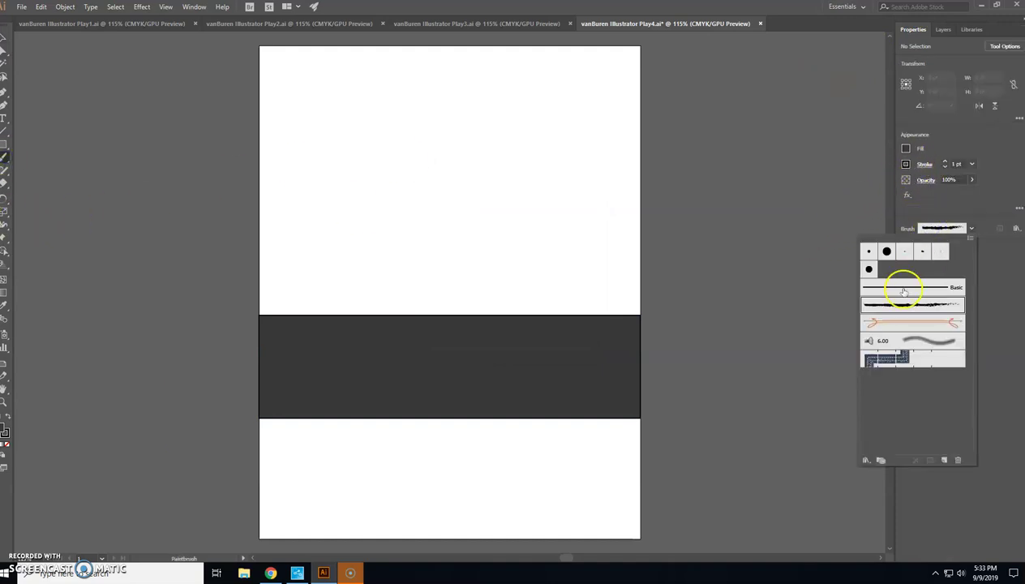
{"action": "left_click", "coordinate": [900, 291]}
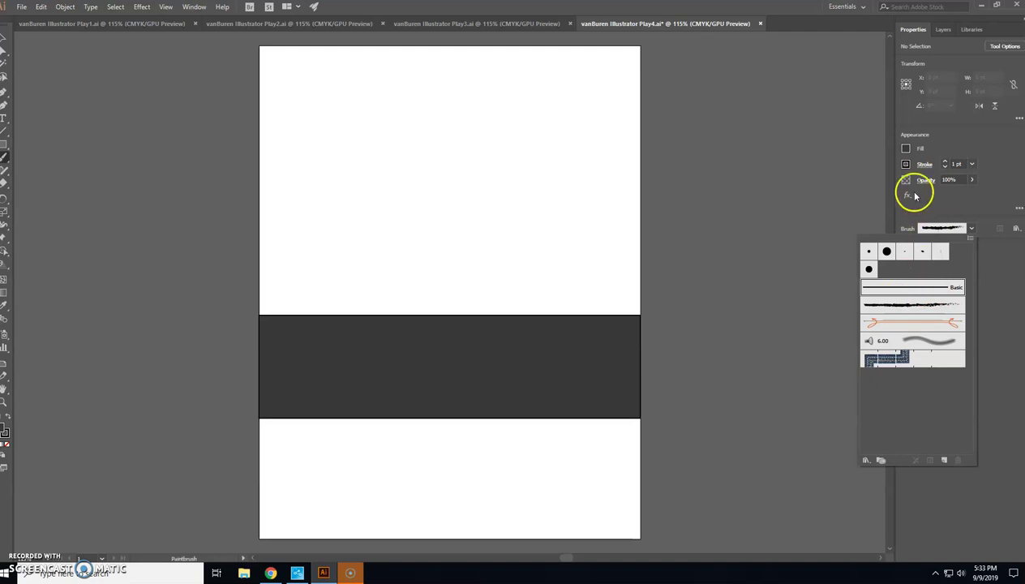
{"action": "left_click", "coordinate": [932, 344]}
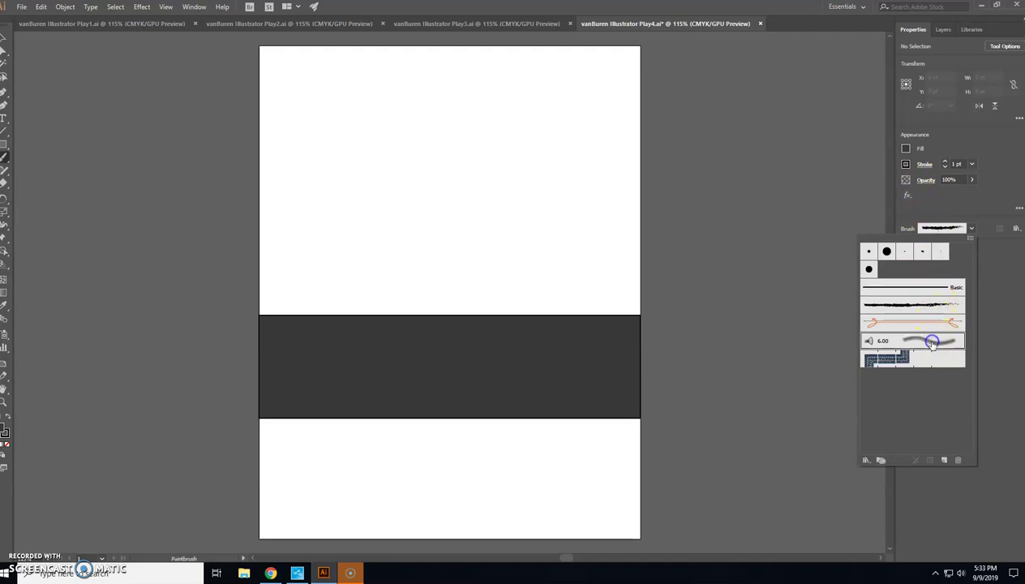
{"action": "left_click", "coordinate": [906, 164]}
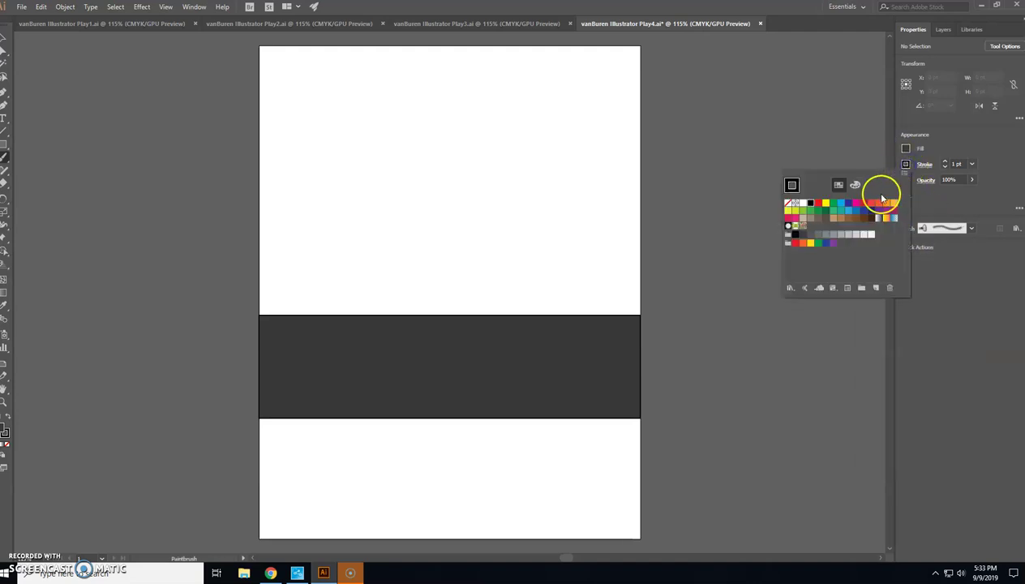
- Set both the stroke and fill colours to yellow
{"action": "left_click", "coordinate": [819, 206]}
{"action": "left_click", "coordinate": [904, 149]}
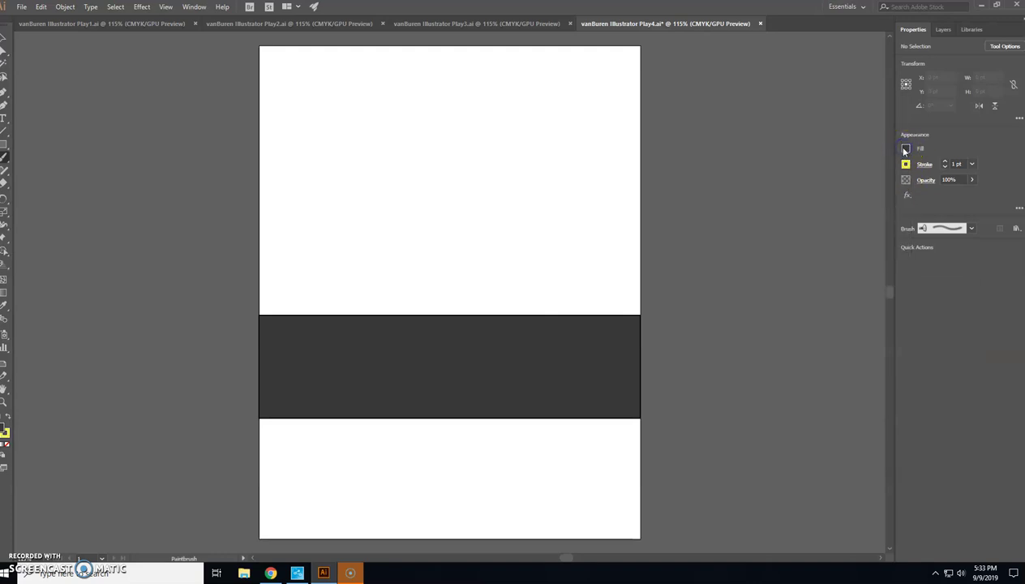
{"action": "left_click", "coordinate": [905, 151]}
{"action": "left_click", "coordinate": [826, 188]}
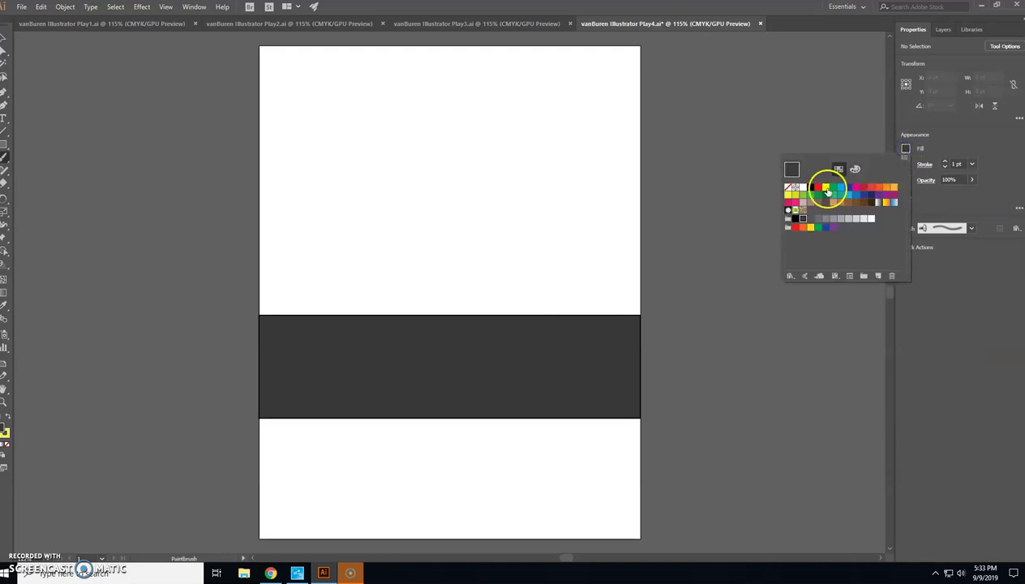
{"action": "left_click", "coordinate": [946, 164]}
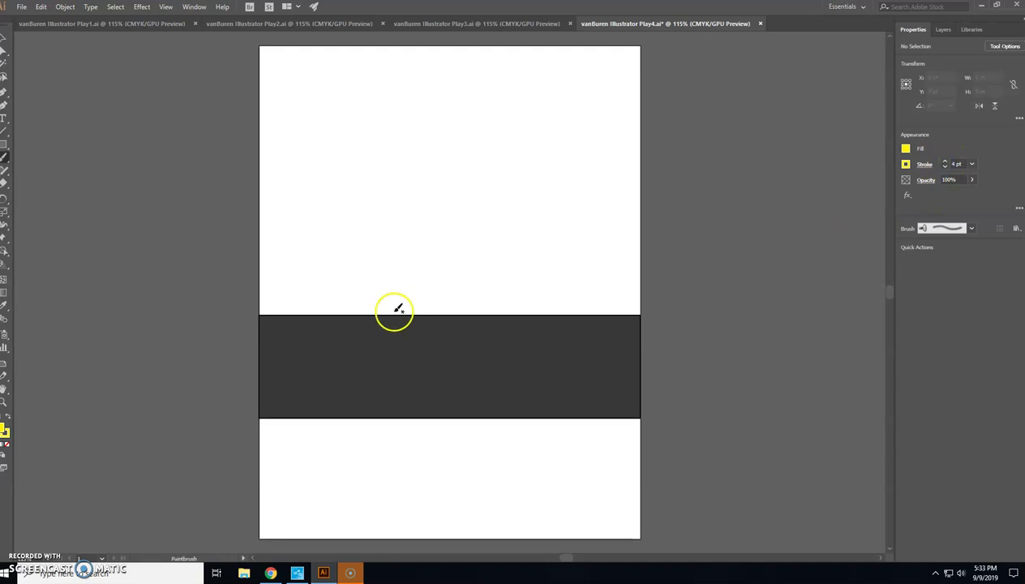
- Test a yellow brush stroke on the road, undo it, and adjust the stroke weight
{"action": "left_click_drag", "start_coordinate": [281, 365], "coordinate": [332, 365]}
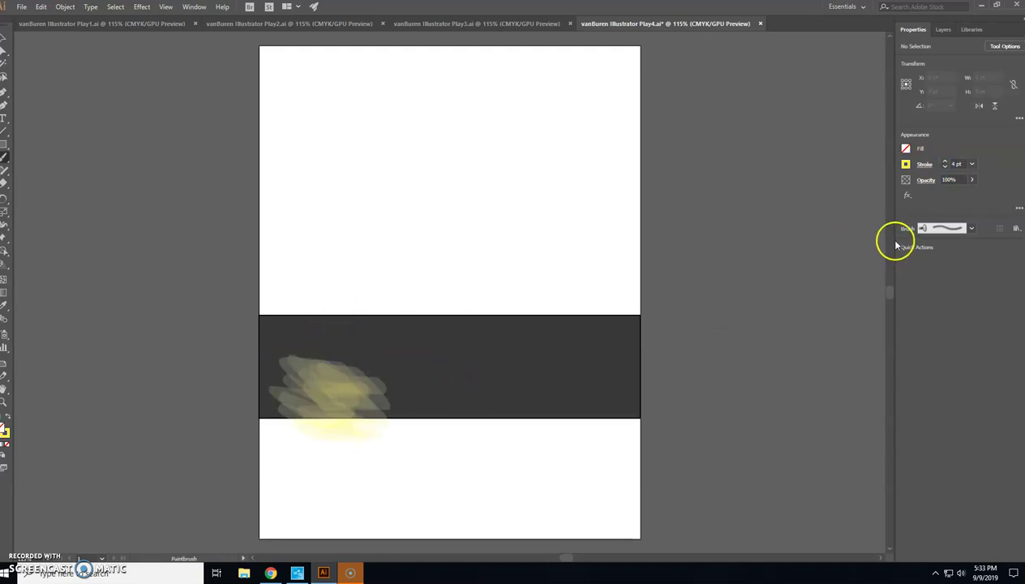
{"action": "key", "text": "ctrl+z"}
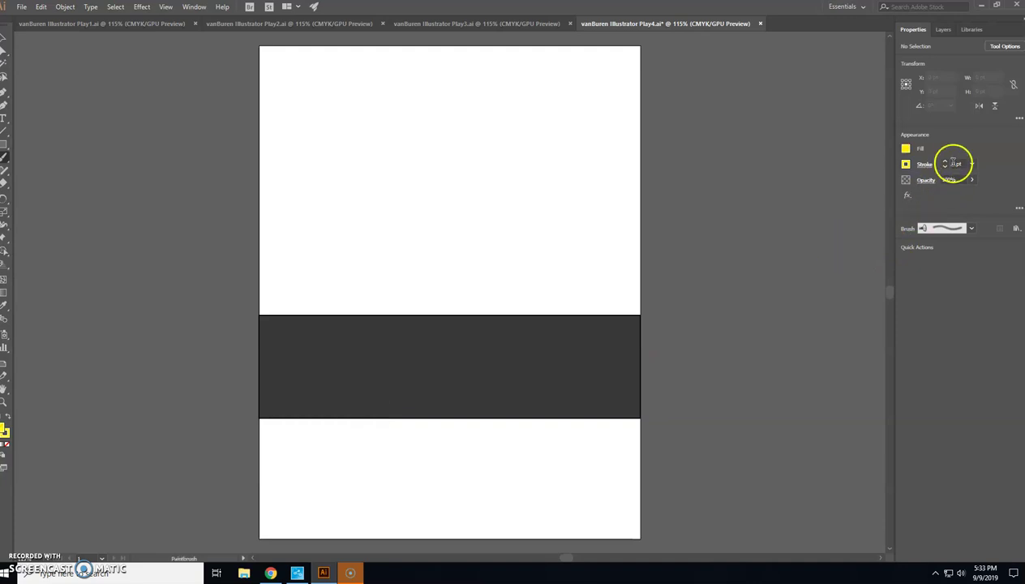
{"action": "left_click", "coordinate": [945, 163]}
{"action": "left_click", "coordinate": [970, 228]}
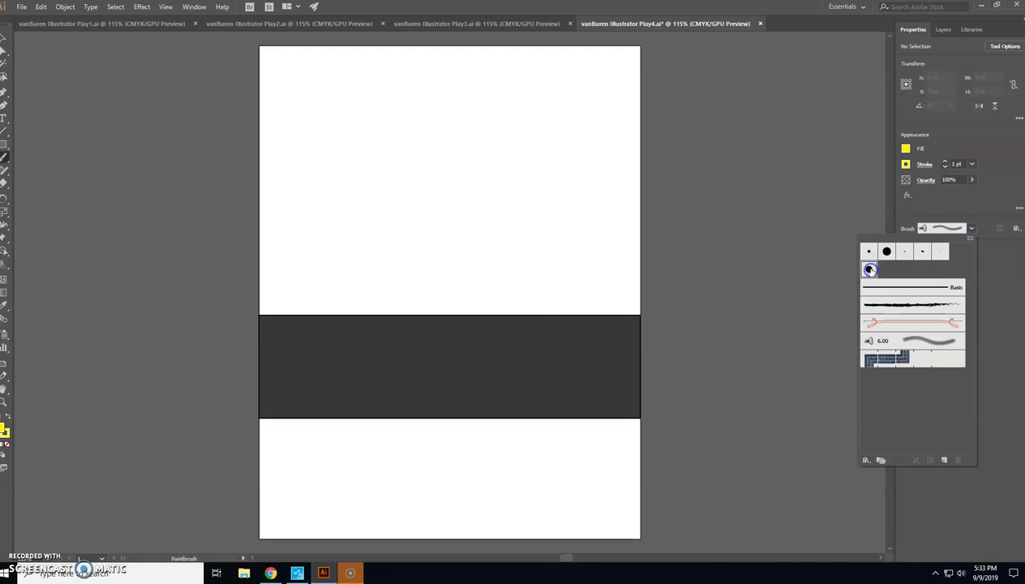
- Pick the calligraphic brush and paint short yellow dashes along the road's center
{"action": "left_click", "coordinate": [284, 366]}
{"action": "left_click_drag", "start_coordinate": [274, 369], "coordinate": [308, 368]}
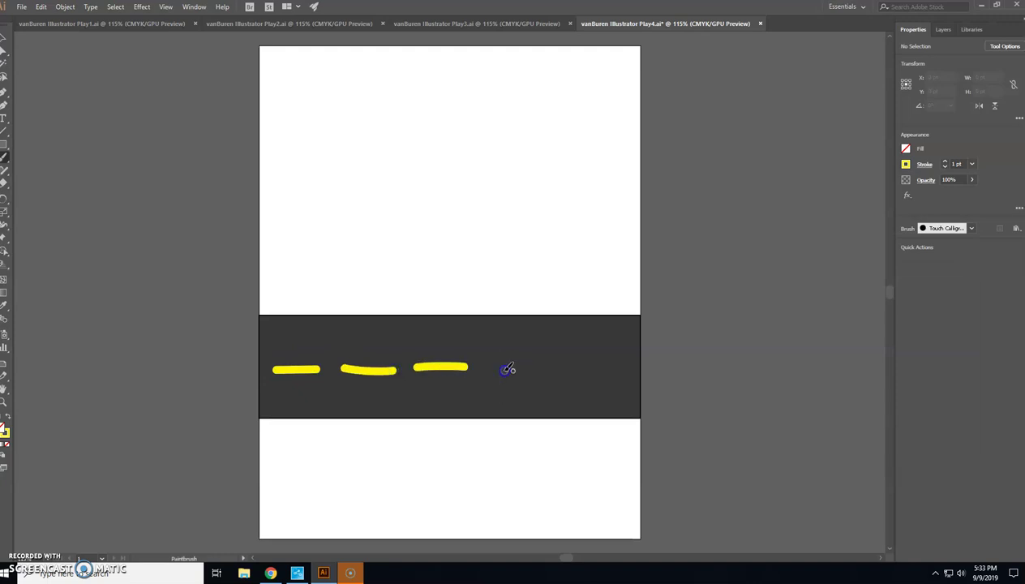
{"action": "left_click_drag", "start_coordinate": [563, 368], "coordinate": [604, 368]}
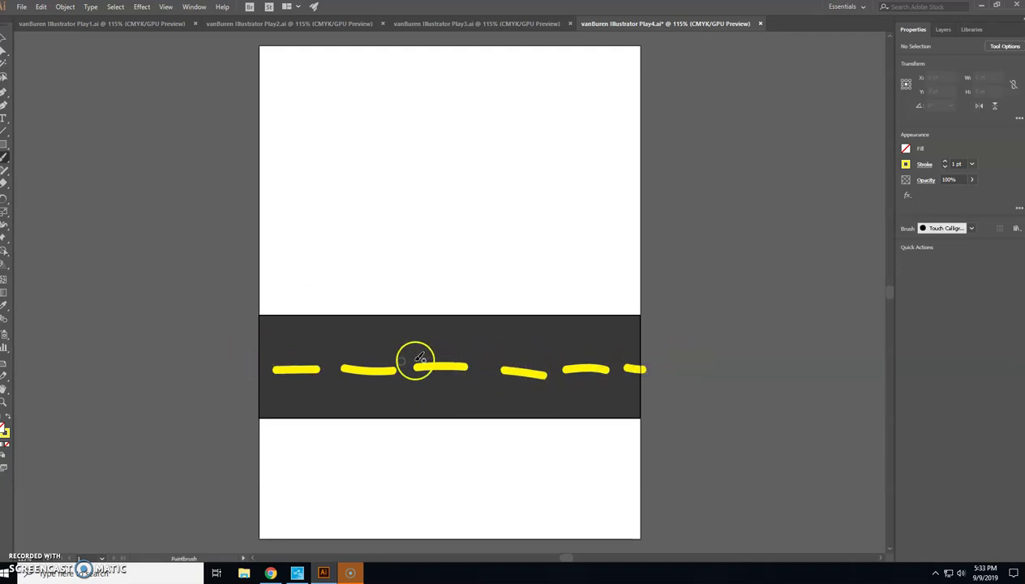
- Rename the bottom layer 'Grey road' and the top layer 'yellow lines'
{"action": "left_click", "coordinate": [943, 30]}
{"action": "left_click", "coordinate": [957, 59]}
{"action": "double_click", "coordinate": [956, 58]}
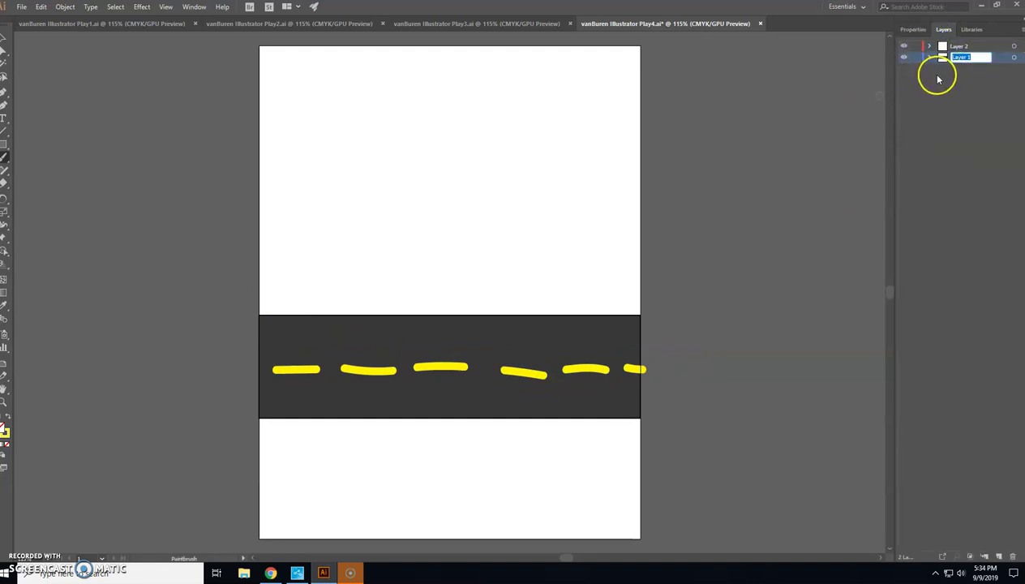
{"action": "type", "text": "E"}
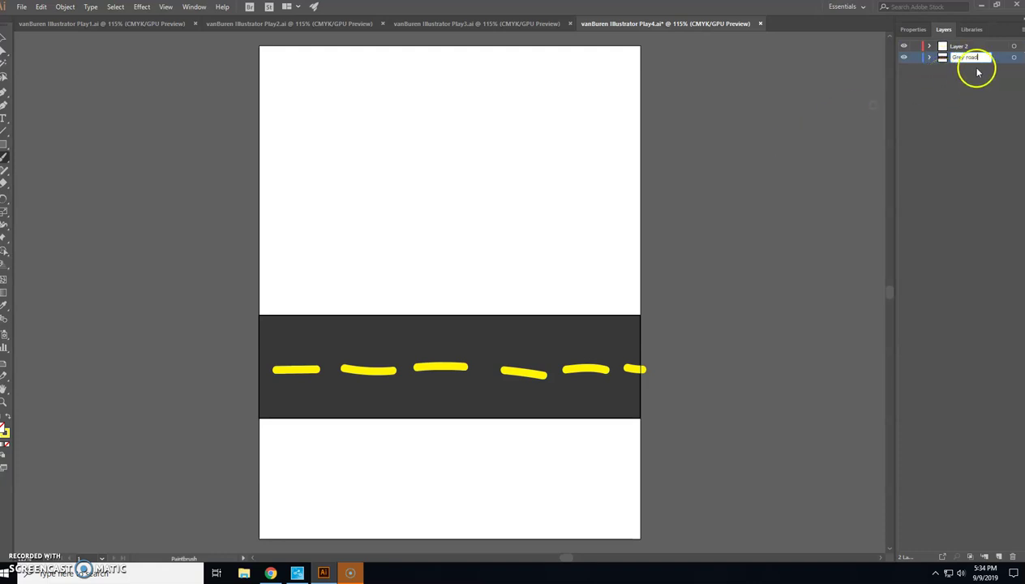
{"action": "left_click", "coordinate": [958, 47]}
{"action": "double_click", "coordinate": [960, 47]}
{"action": "type", "text": "yellow line"}
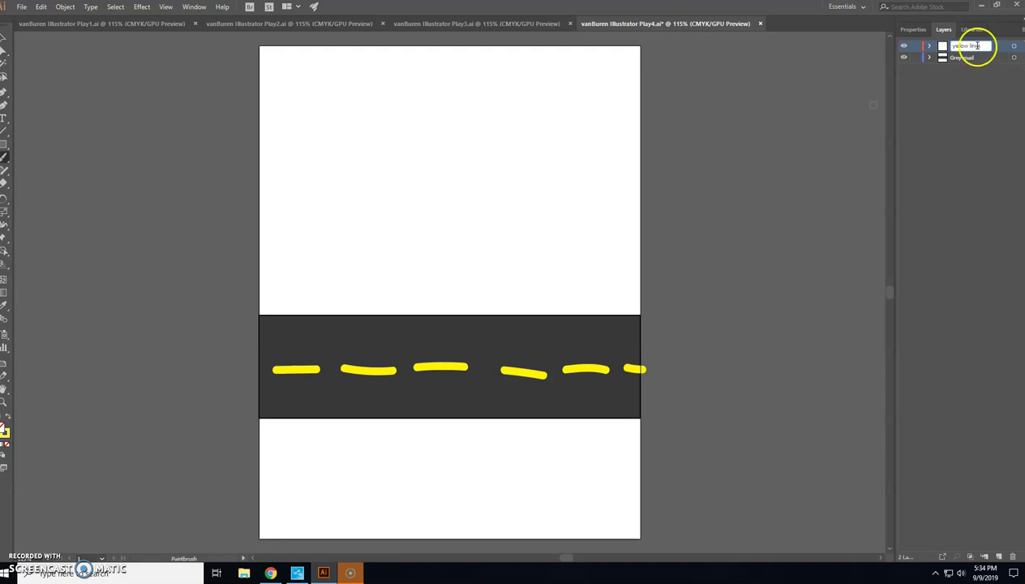
{"action": "key", "text": "Return"}
- Inspect both layers' contents and add a new Layer 3 on top
{"action": "left_click", "coordinate": [929, 47]}
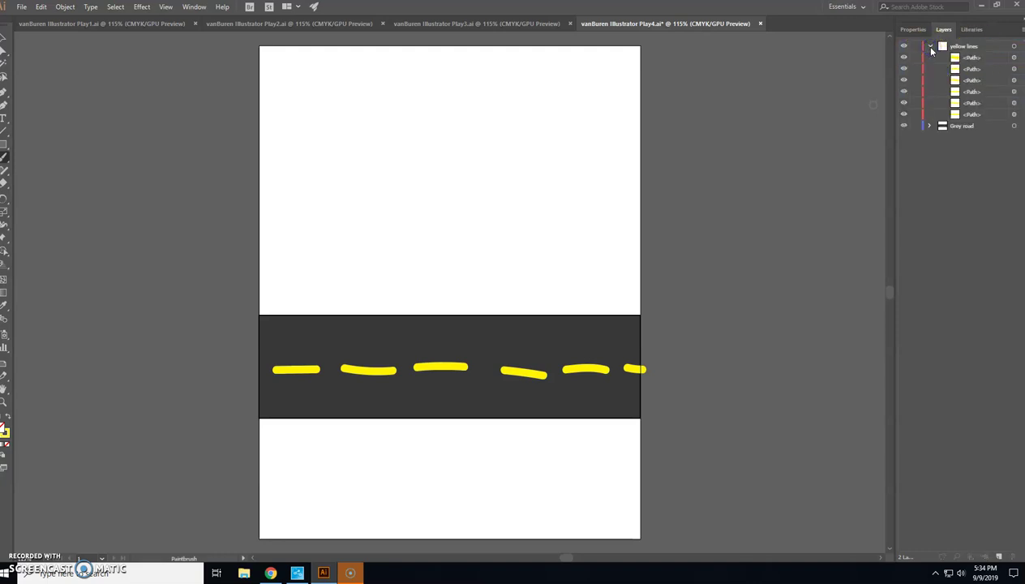
{"action": "left_click", "coordinate": [930, 46]}
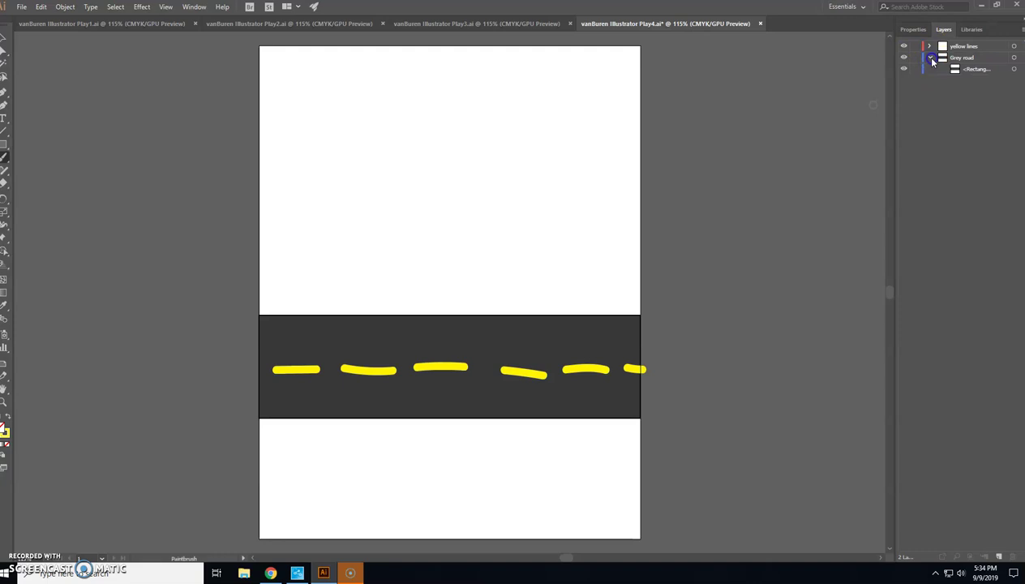
{"action": "left_click", "coordinate": [931, 59]}
{"action": "left_click", "coordinate": [1021, 30]}
{"action": "left_click", "coordinate": [925, 32]}
{"action": "left_click", "coordinate": [511, 330]}
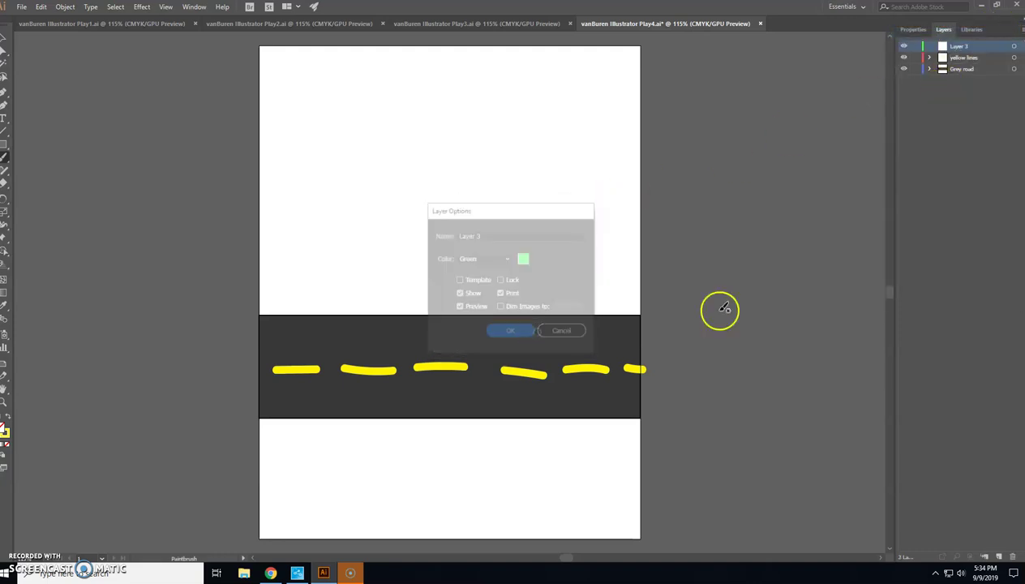
{"action": "left_click", "coordinate": [911, 29]}
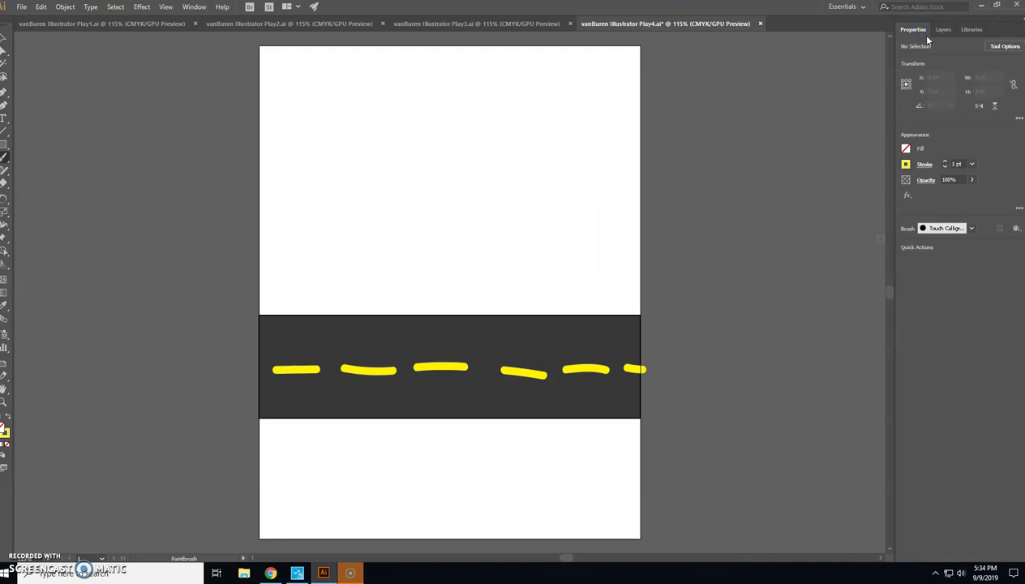
- Type 'Taking the road to success! Woo-hoo!' in a top text frame and center-align it
{"action": "left_click", "coordinate": [3, 119]}
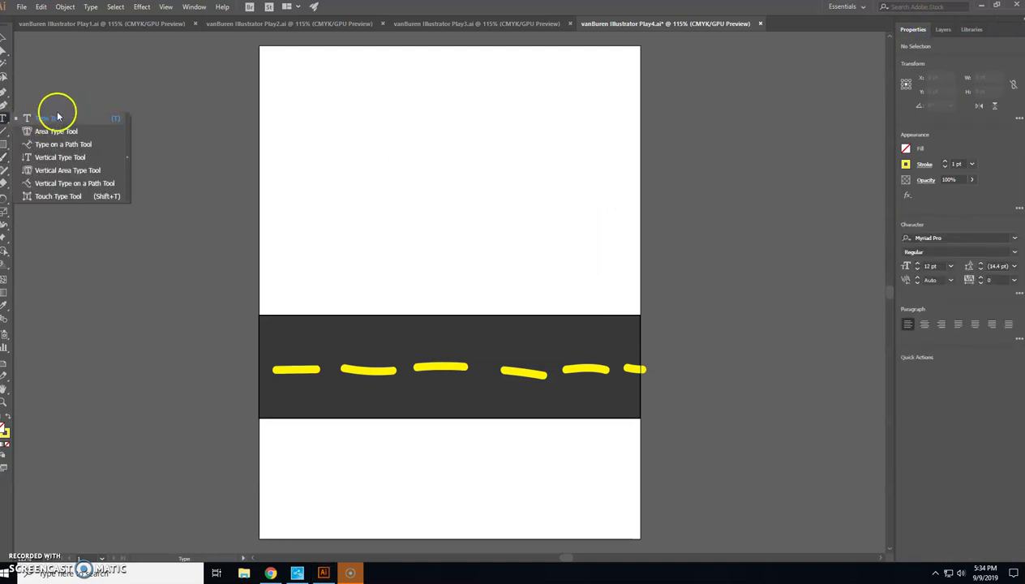
{"action": "left_click", "coordinate": [291, 72]}
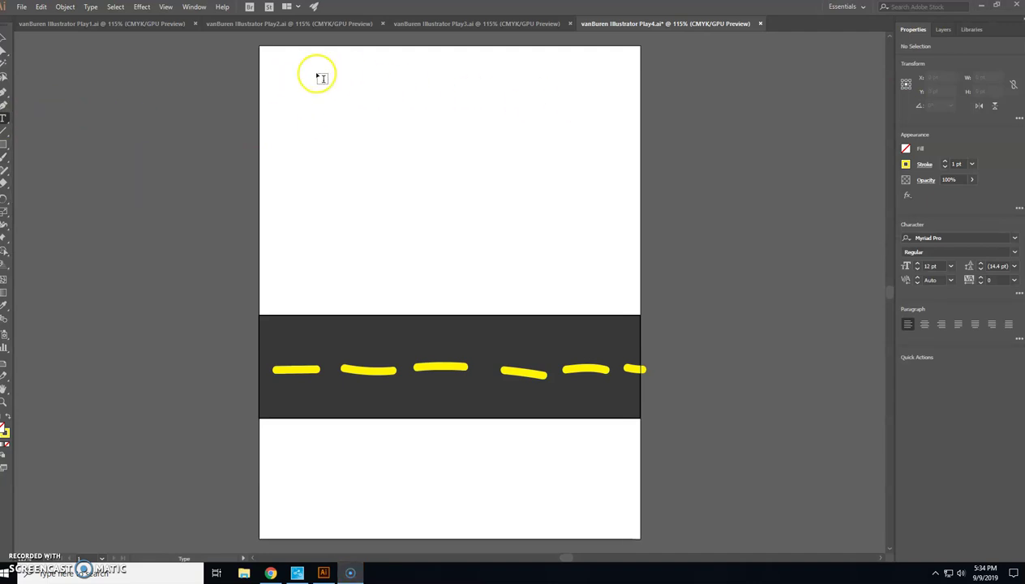
{"action": "left_click_drag", "start_coordinate": [604, 133], "coordinate": [296, 72]}
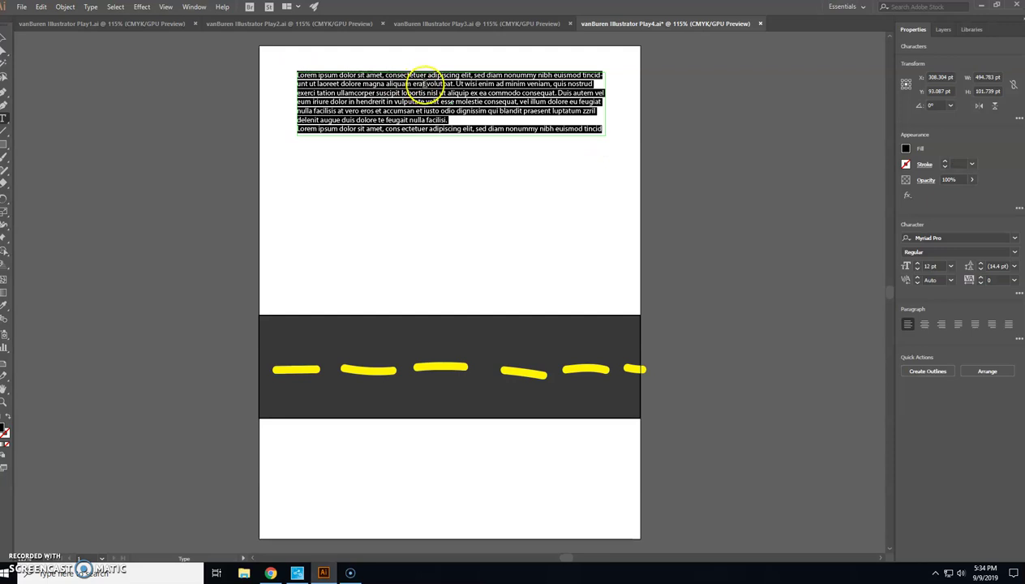
{"action": "type", "text": "Tak"}
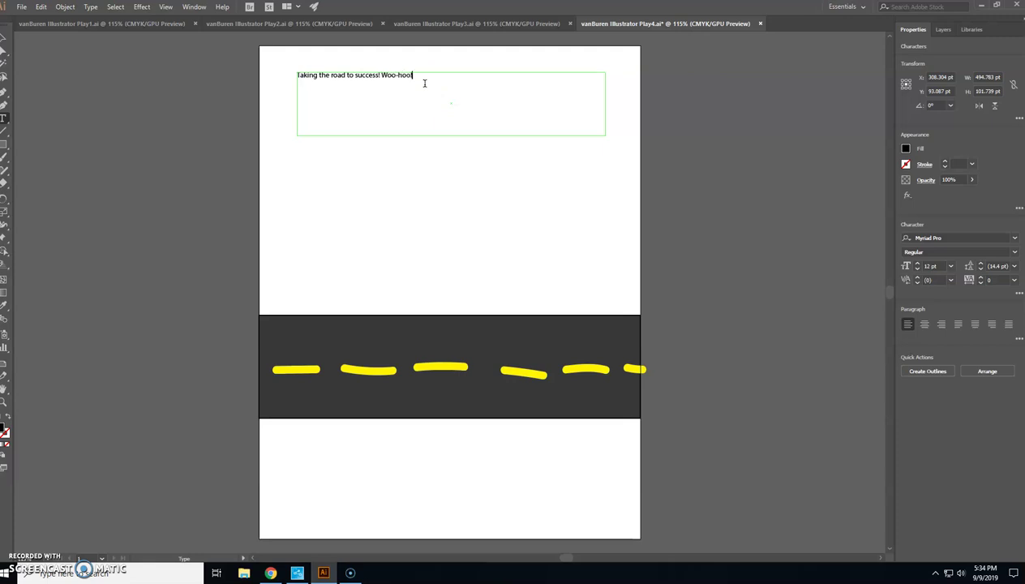
{"action": "key", "text": "ctrl+a"}
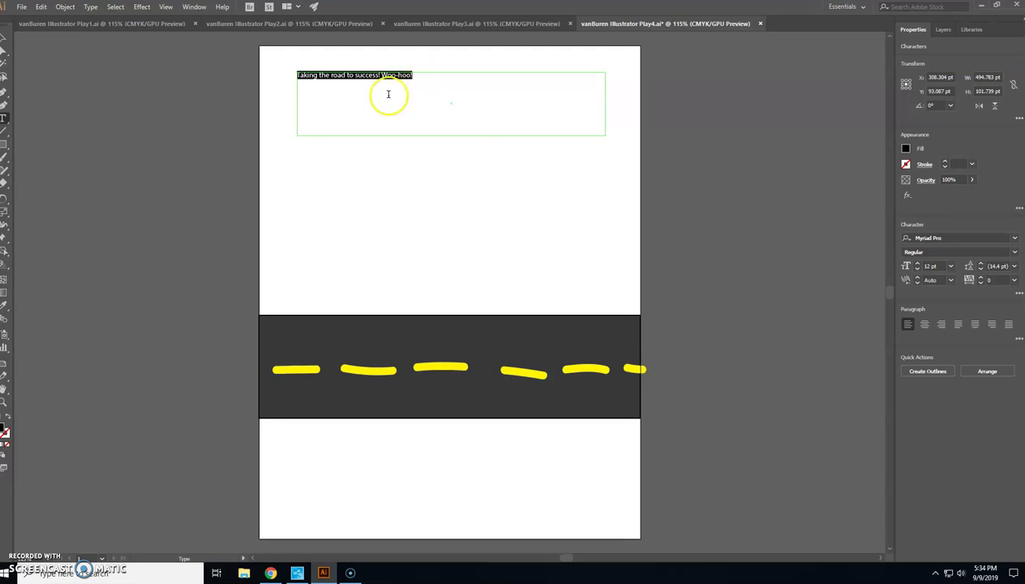
{"action": "left_click", "coordinate": [924, 324]}
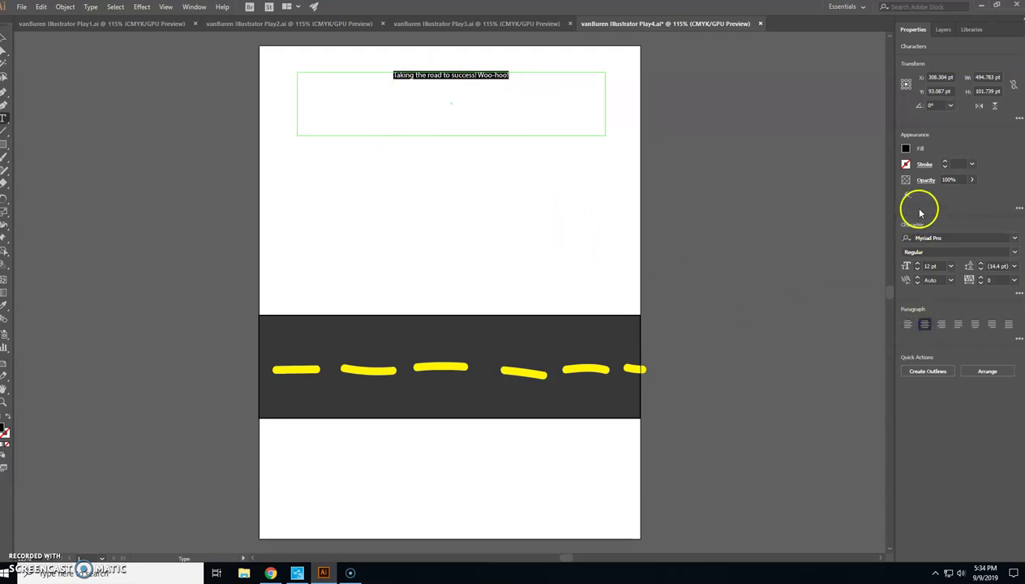
- Scroll through the Character font list up to Arial, previewing fonts on the headline
{"action": "left_click", "coordinate": [1013, 238]}
{"action": "scroll", "coordinate": [882, 370], "scroll_direction": "down", "scroll_amount": 5}
{"action": "scroll", "coordinate": [886, 378], "scroll_direction": "down", "scroll_amount": 5}
{"action": "scroll", "coordinate": [886, 385], "scroll_direction": "down", "scroll_amount": 5}
{"action": "scroll", "coordinate": [882, 393], "scroll_direction": "down", "scroll_amount": 4}
{"action": "scroll", "coordinate": [881, 393], "scroll_direction": "down", "scroll_amount": 5}
{"action": "scroll", "coordinate": [884, 395], "scroll_direction": "down", "scroll_amount": 5}
{"action": "scroll", "coordinate": [932, 403], "scroll_direction": "up", "scroll_amount": 2}
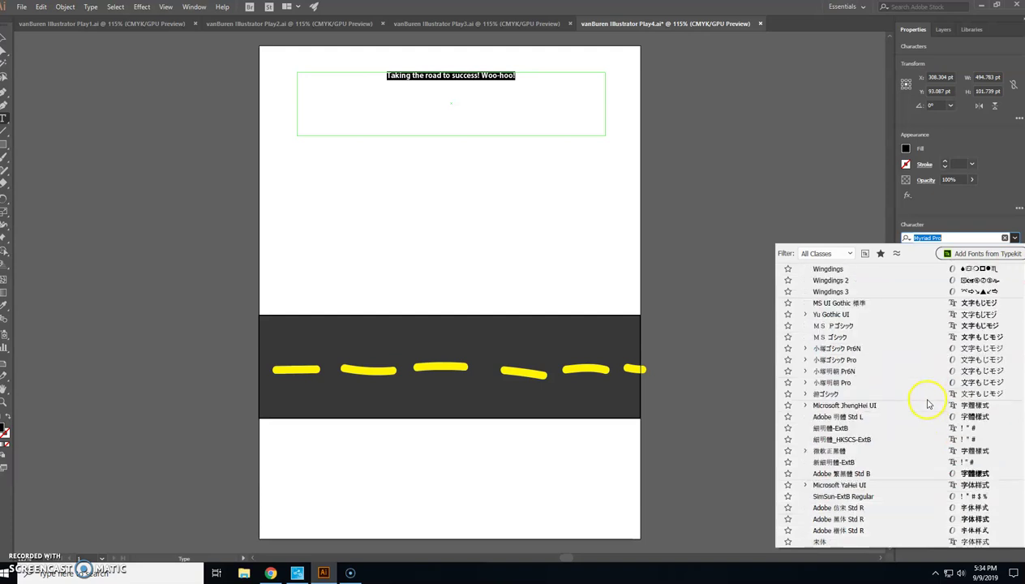
{"action": "scroll", "coordinate": [929, 403], "scroll_direction": "up", "scroll_amount": 2}
{"action": "scroll", "coordinate": [928, 397], "scroll_direction": "up", "scroll_amount": 3}
{"action": "scroll", "coordinate": [925, 389], "scroll_direction": "up", "scroll_amount": 2}
{"action": "scroll", "coordinate": [924, 382], "scroll_direction": "up", "scroll_amount": 2}
{"action": "scroll", "coordinate": [924, 382], "scroll_direction": "up", "scroll_amount": 3}
{"action": "scroll", "coordinate": [922, 382], "scroll_direction": "up", "scroll_amount": 3}
{"action": "scroll", "coordinate": [920, 382], "scroll_direction": "up", "scroll_amount": 3}
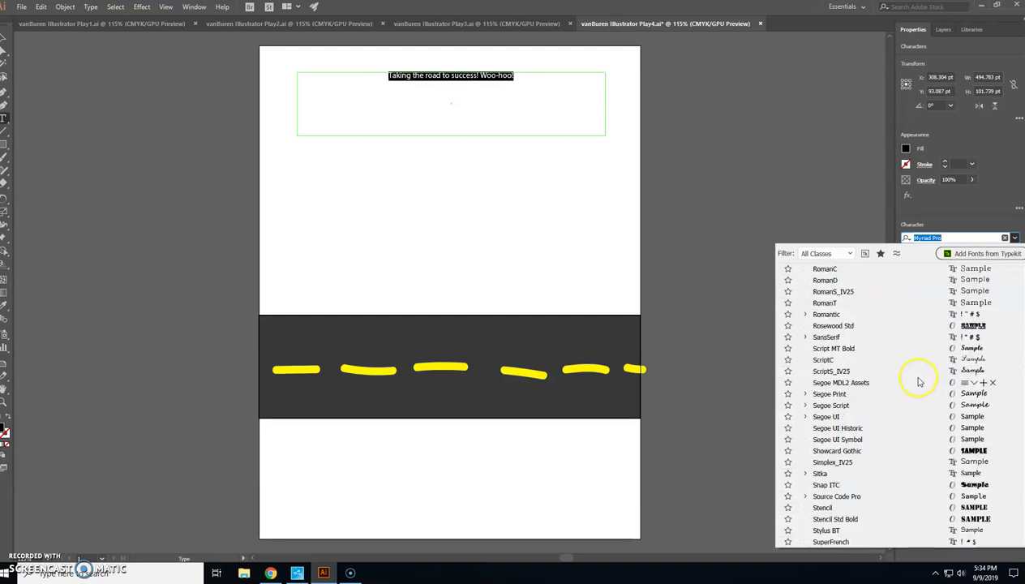
{"action": "scroll", "coordinate": [918, 381], "scroll_direction": "up", "scroll_amount": 2}
{"action": "scroll", "coordinate": [916, 385], "scroll_direction": "up", "scroll_amount": 3}
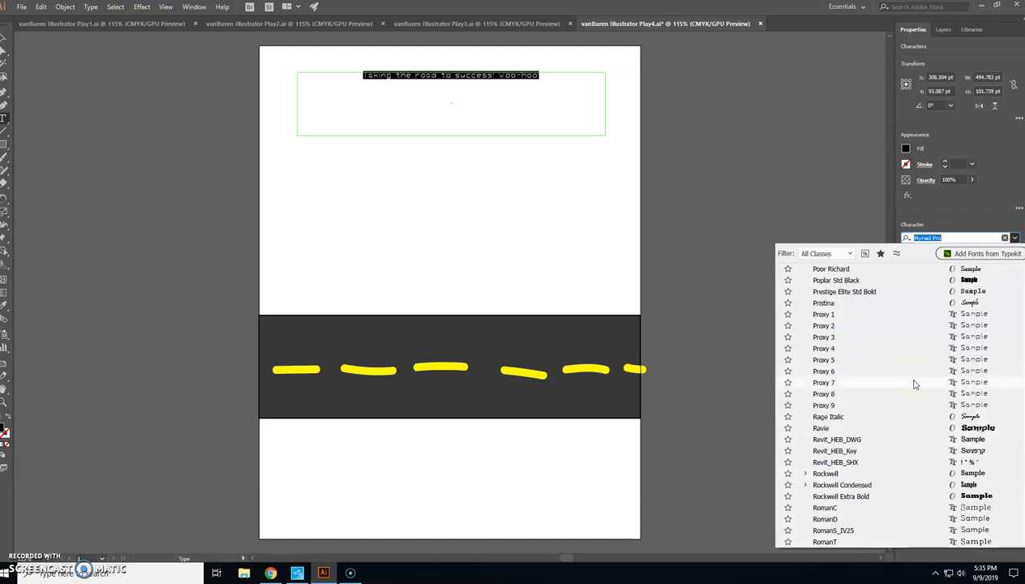
{"action": "scroll", "coordinate": [914, 391], "scroll_direction": "up", "scroll_amount": 2}
{"action": "scroll", "coordinate": [914, 392], "scroll_direction": "up", "scroll_amount": 2}
{"action": "scroll", "coordinate": [913, 390], "scroll_direction": "up", "scroll_amount": 2}
{"action": "scroll", "coordinate": [912, 391], "scroll_direction": "up", "scroll_amount": 2}
{"action": "scroll", "coordinate": [908, 390], "scroll_direction": "up", "scroll_amount": 2}
{"action": "scroll", "coordinate": [906, 389], "scroll_direction": "up", "scroll_amount": 1}
{"action": "scroll", "coordinate": [906, 389], "scroll_direction": "up", "scroll_amount": 1}
{"action": "scroll", "coordinate": [916, 387], "scroll_direction": "up", "scroll_amount": 2}
{"action": "scroll", "coordinate": [916, 386], "scroll_direction": "up", "scroll_amount": 4}
{"action": "scroll", "coordinate": [916, 386], "scroll_direction": "up", "scroll_amount": 5}
{"action": "scroll", "coordinate": [917, 385], "scroll_direction": "up", "scroll_amount": 3}
{"action": "scroll", "coordinate": [916, 385], "scroll_direction": "up", "scroll_amount": 5}
{"action": "scroll", "coordinate": [916, 384], "scroll_direction": "up", "scroll_amount": 4}
{"action": "scroll", "coordinate": [915, 384], "scroll_direction": "up", "scroll_amount": 2}
{"action": "scroll", "coordinate": [916, 382], "scroll_direction": "up", "scroll_amount": 3}
{"action": "scroll", "coordinate": [916, 382], "scroll_direction": "up", "scroll_amount": 4}
{"action": "scroll", "coordinate": [916, 381], "scroll_direction": "up", "scroll_amount": 5}
{"action": "scroll", "coordinate": [916, 381], "scroll_direction": "up", "scroll_amount": 4}
{"action": "scroll", "coordinate": [916, 381], "scroll_direction": "up", "scroll_amount": 2}
{"action": "scroll", "coordinate": [916, 381], "scroll_direction": "up", "scroll_amount": 5}
{"action": "scroll", "coordinate": [916, 381], "scroll_direction": "up", "scroll_amount": 3}
{"action": "scroll", "coordinate": [914, 380], "scroll_direction": "up", "scroll_amount": 2}
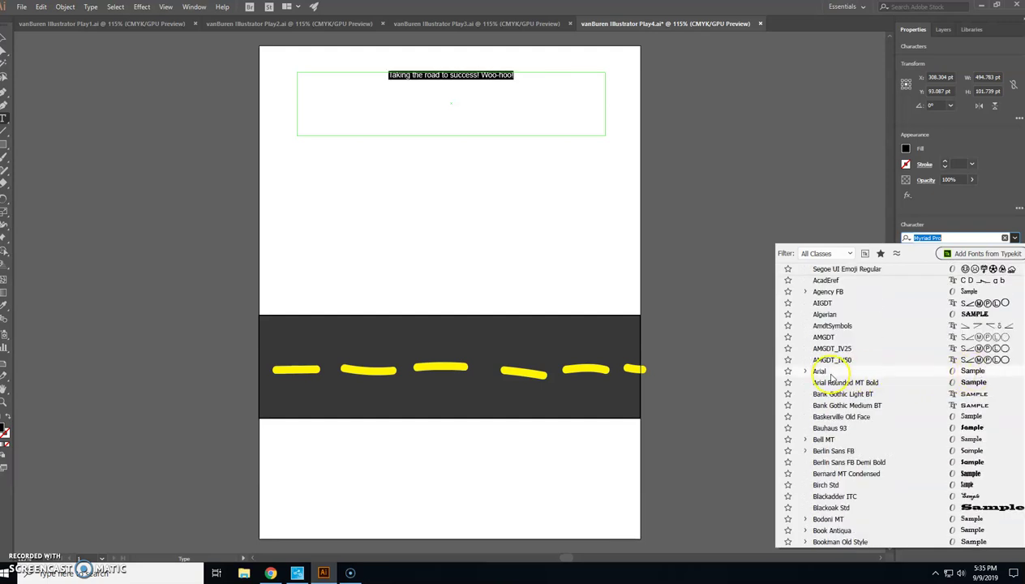
- Set the headline in Arial at 48 pt
{"action": "left_click", "coordinate": [821, 371]}
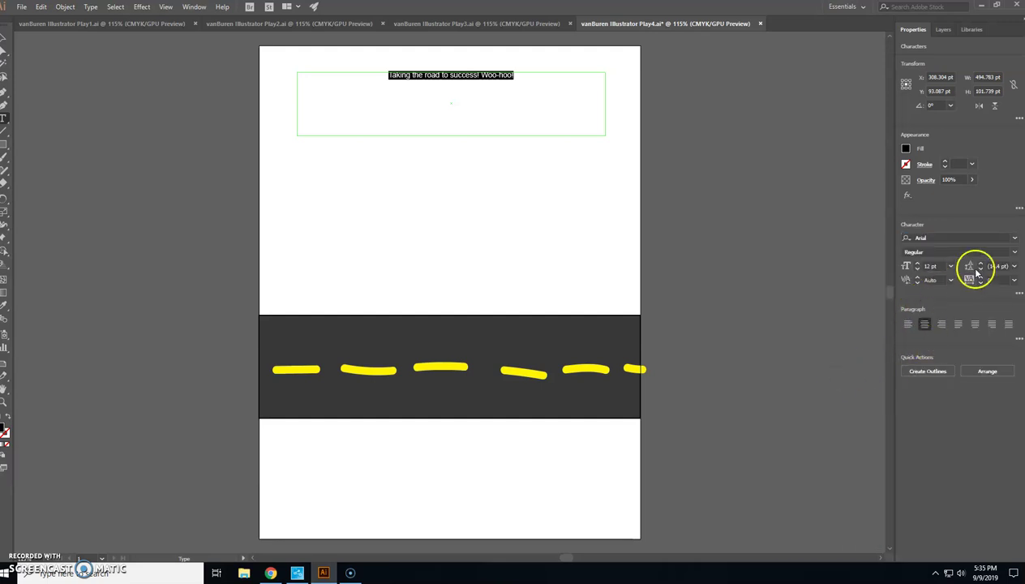
{"action": "left_click", "coordinate": [952, 268]}
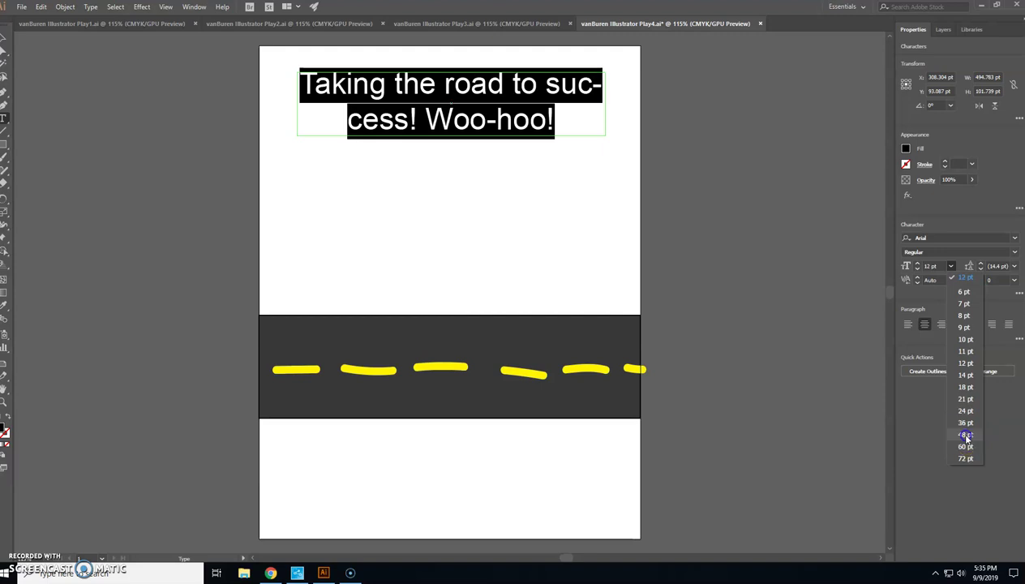
{"action": "left_click", "coordinate": [965, 436]}
- Break the headline so Woo-hoo! sits on a third line, enlarging the text frame
{"action": "left_click", "coordinate": [550, 84]}
{"action": "key", "text": "Return"}
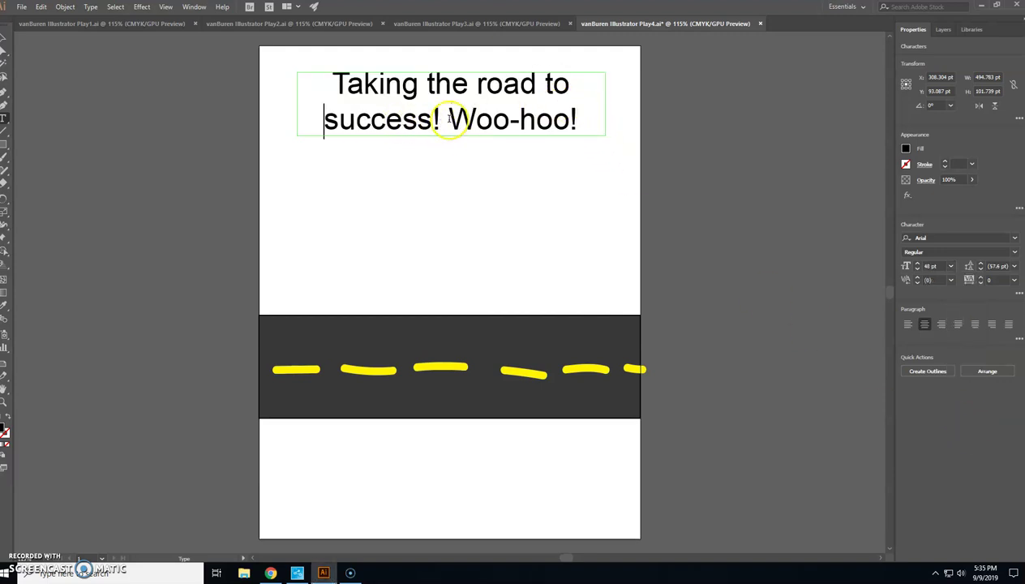
{"action": "key", "text": "ctrl+z"}
{"action": "left_click", "coordinate": [258, 96]}
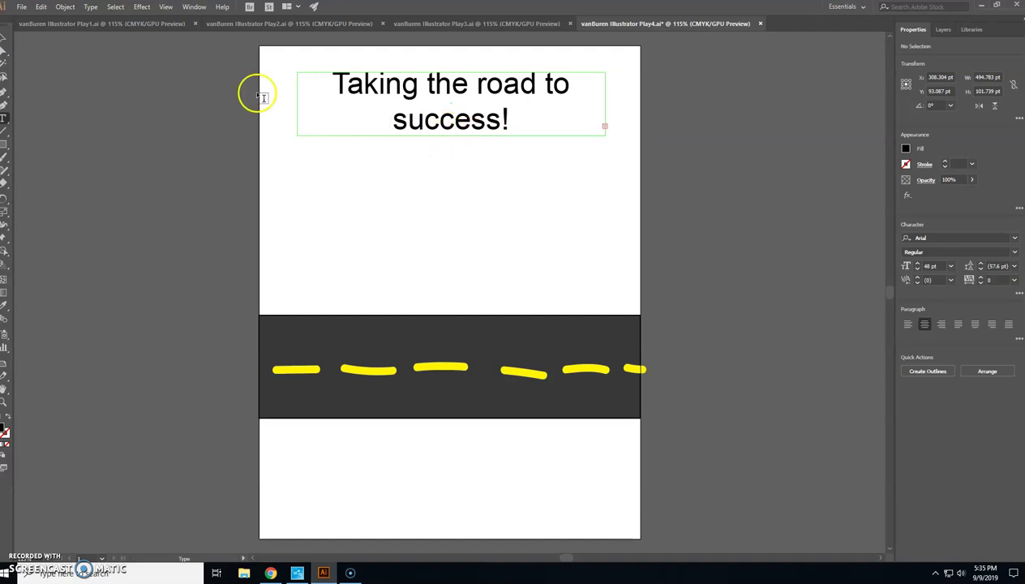
{"action": "left_click", "coordinate": [5, 37]}
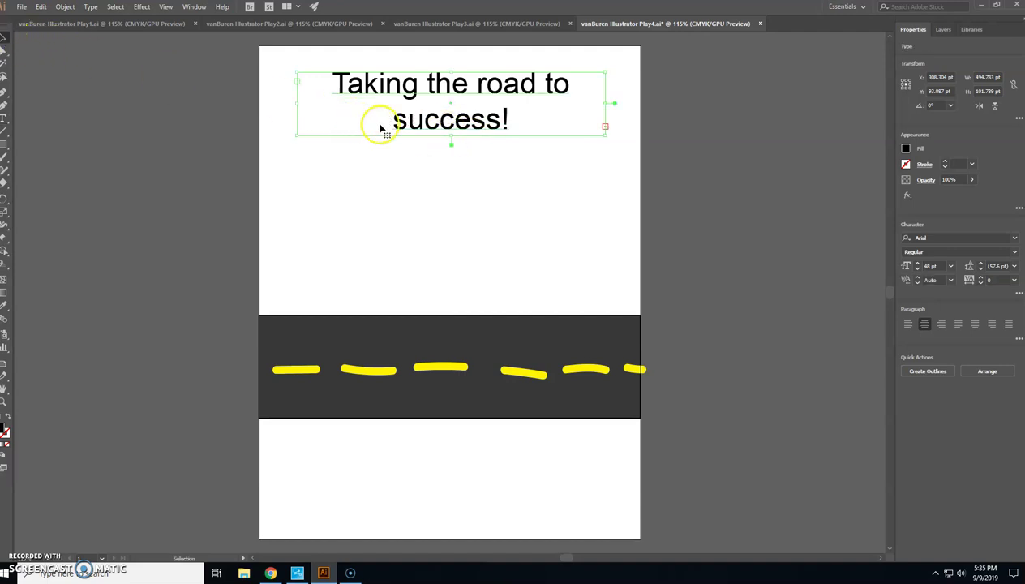
{"action": "left_click_drag", "start_coordinate": [450, 136], "coordinate": [451, 207]}
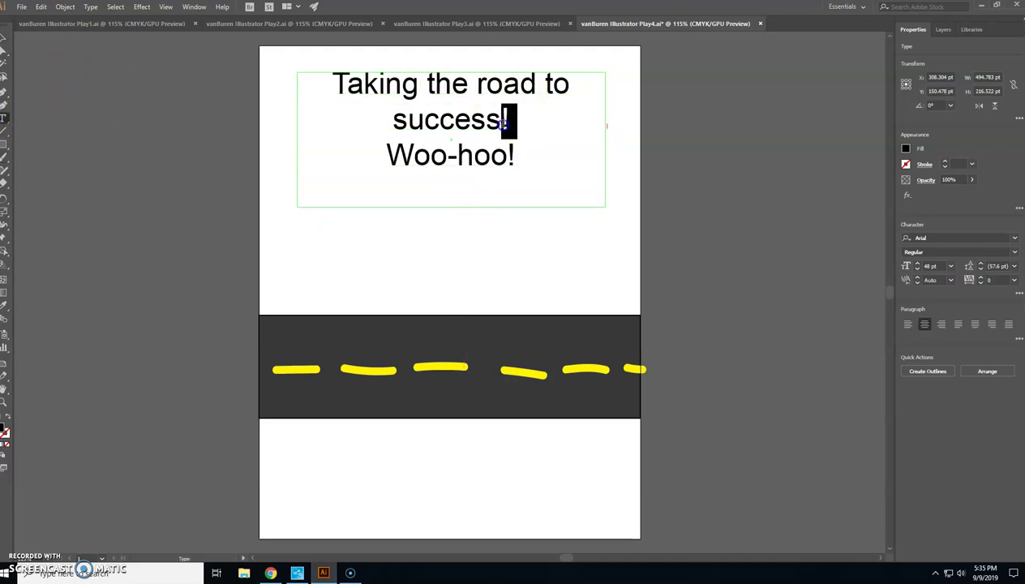
{"action": "left_click_drag", "start_coordinate": [509, 120], "coordinate": [322, 80]}
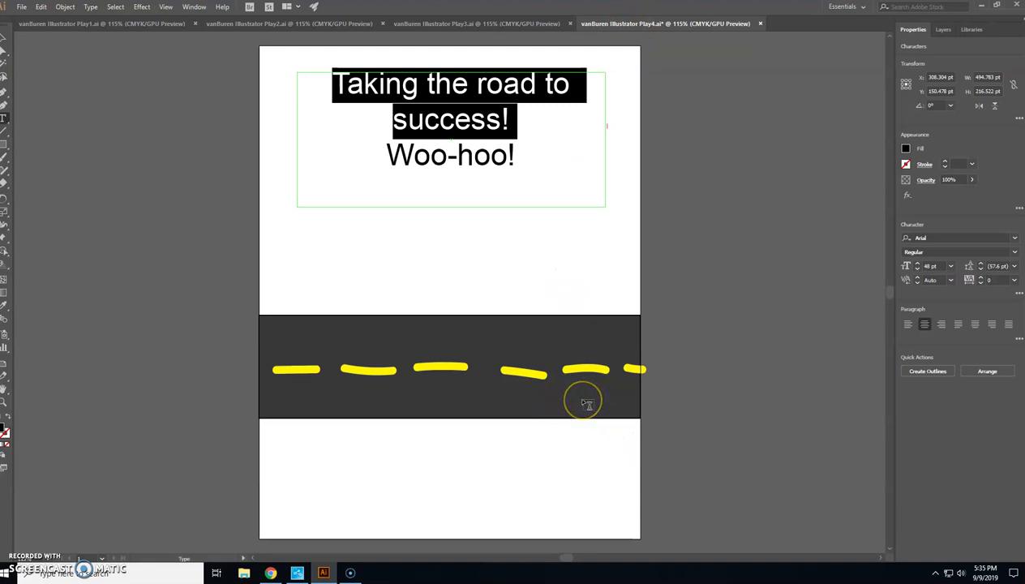
- Deselect the headline and save the road poster with File > Save
{"action": "left_click", "coordinate": [511, 157]}
{"action": "left_click", "coordinate": [942, 29]}
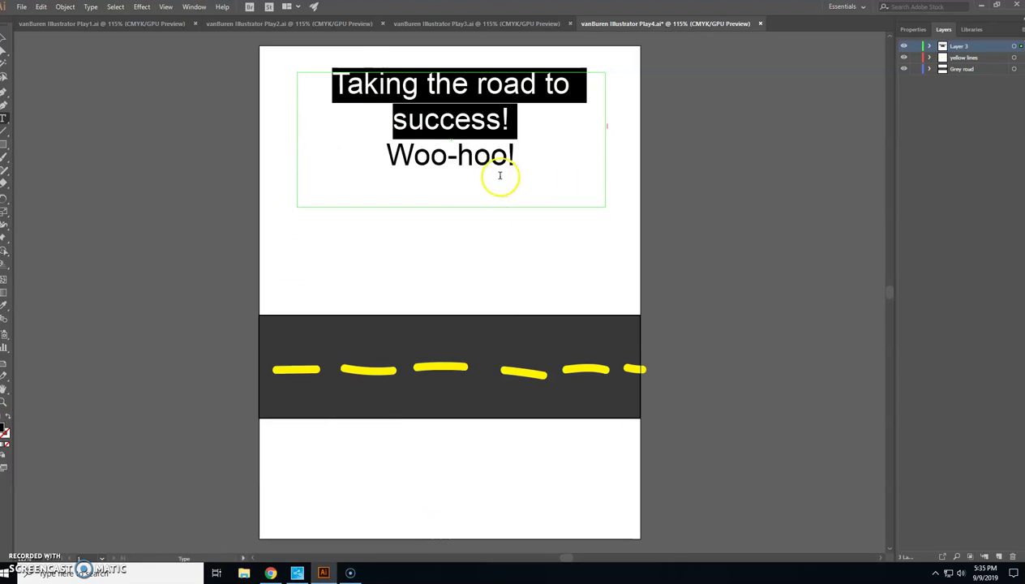
{"action": "left_click", "coordinate": [14, 10]}
{"action": "left_click", "coordinate": [42, 95]}
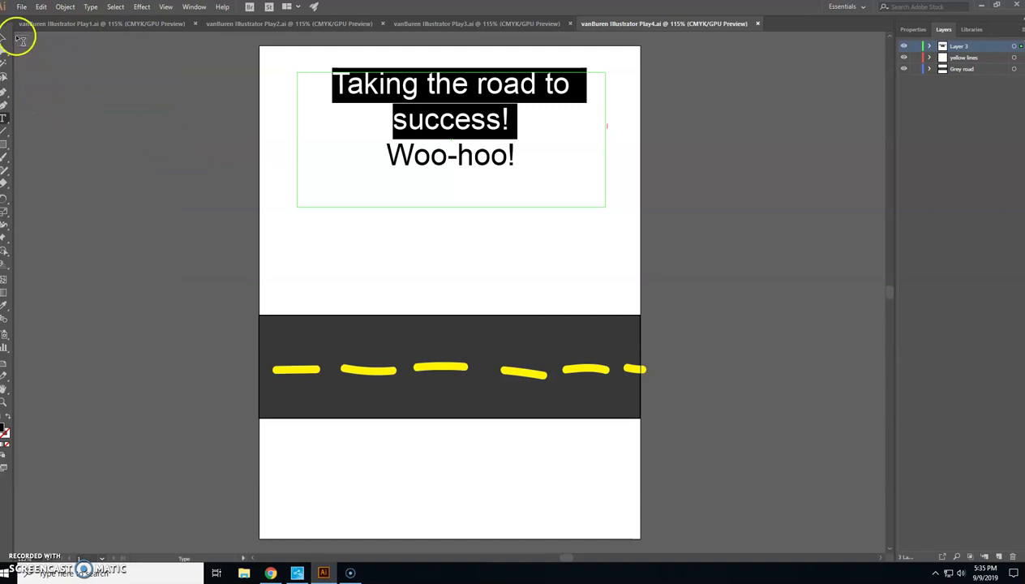
{"action": "left_click", "coordinate": [21, 7]}
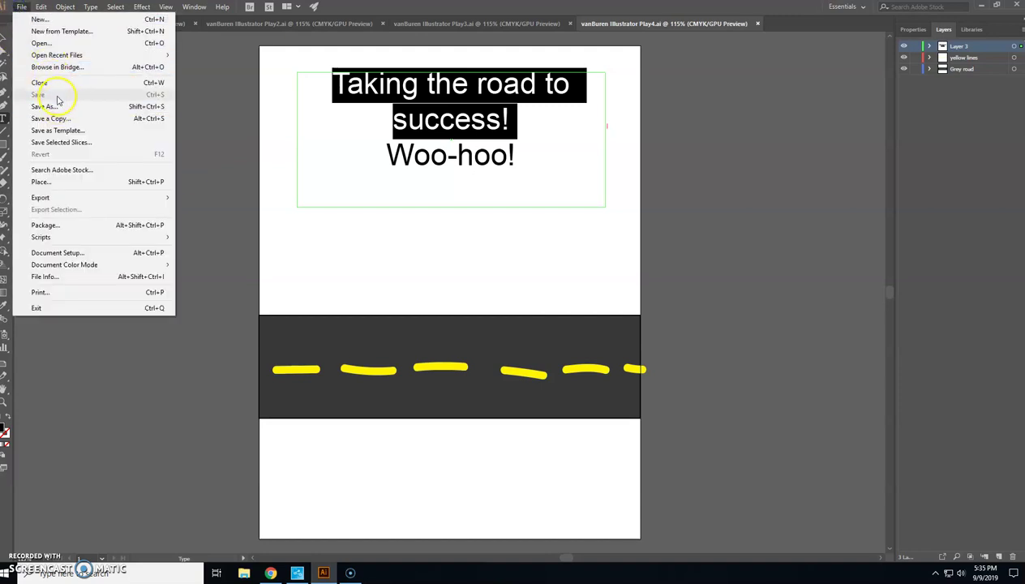
{"action": "left_click", "coordinate": [238, 115]}
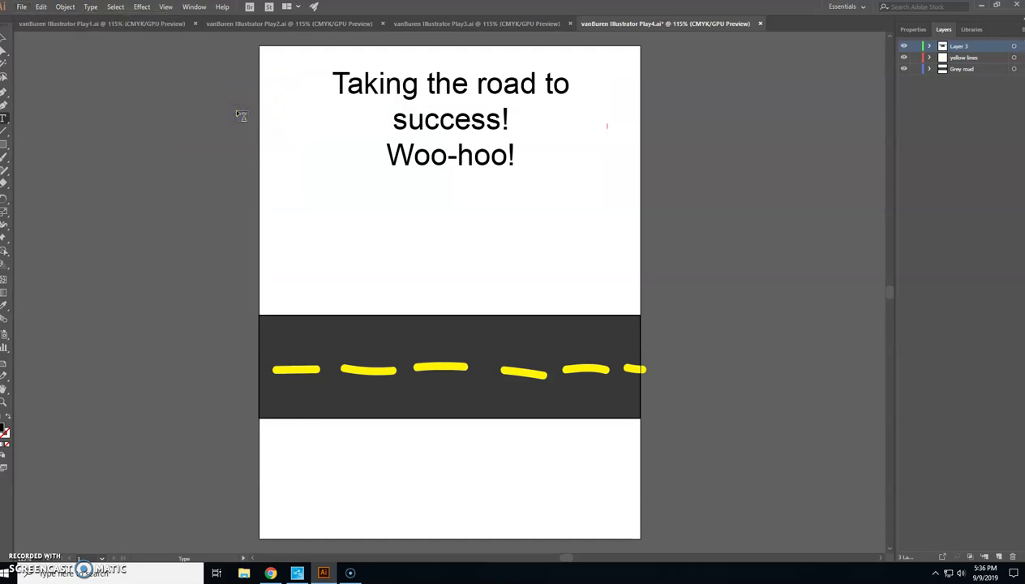
{"action": "left_click", "coordinate": [22, 6]}
{"action": "left_click", "coordinate": [37, 94]}
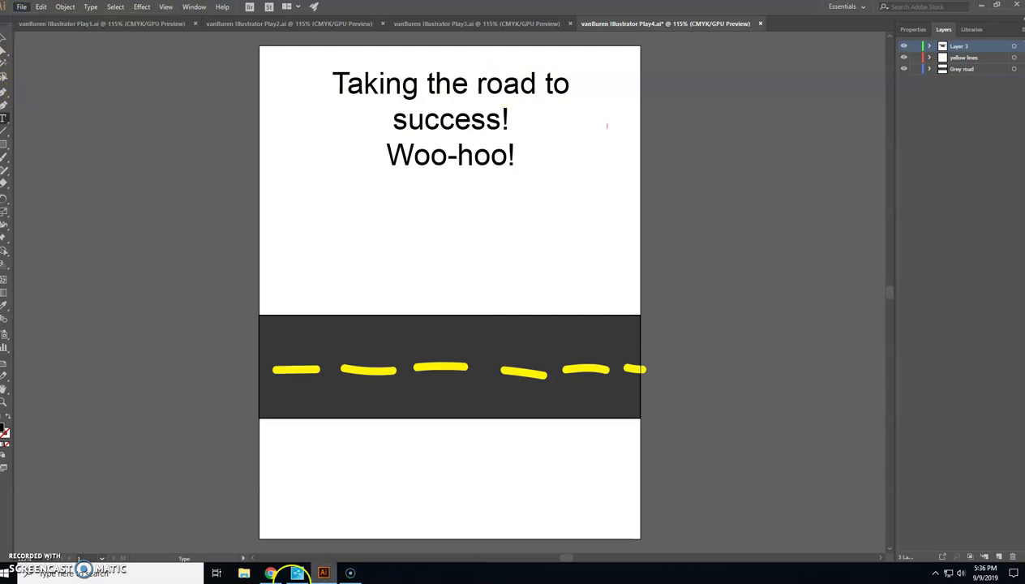
{"action": "left_click", "coordinate": [246, 574]}
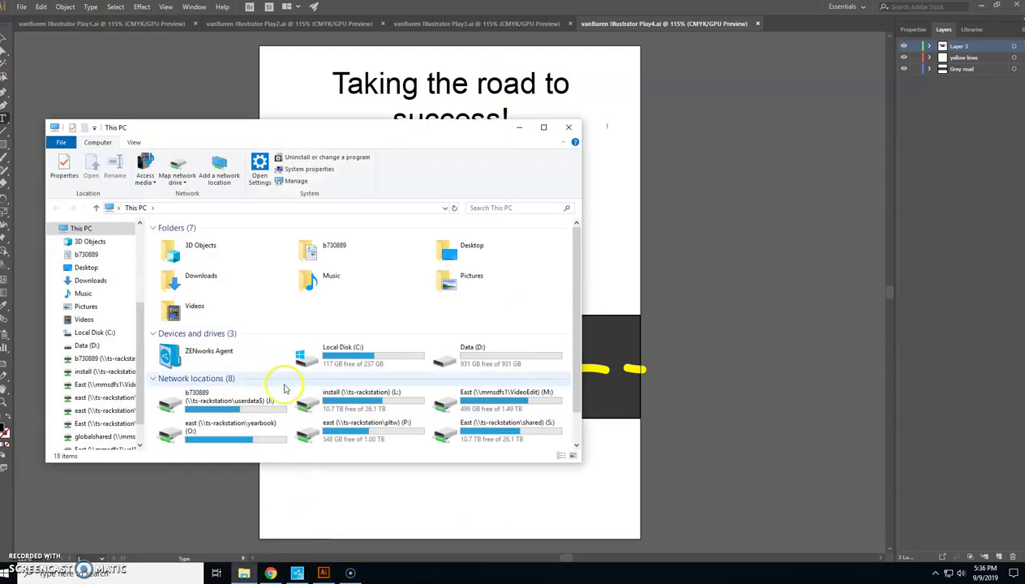
{"action": "scroll", "coordinate": [487, 395], "scroll_direction": "down", "scroll_amount": 1}
{"action": "double_click", "coordinate": [494, 399]}
{"action": "double_click", "coordinate": [193, 275]}
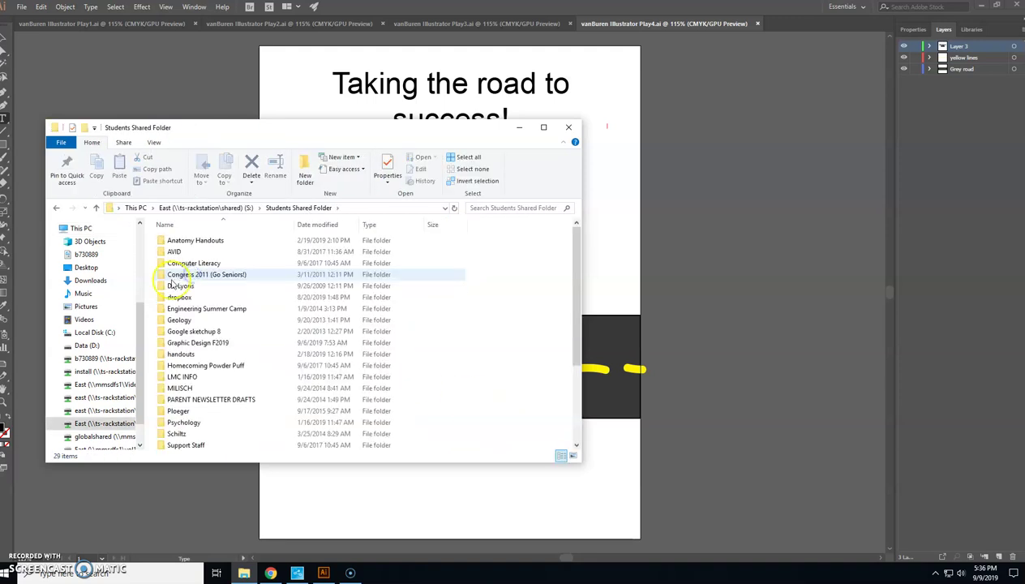
{"action": "double_click", "coordinate": [174, 299]}
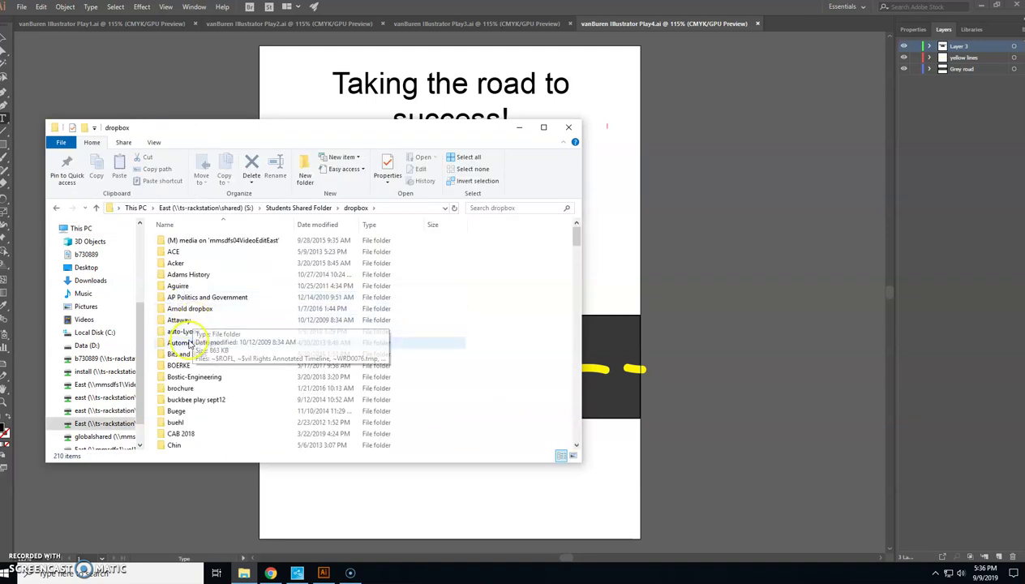
{"action": "key", "text": "g"}
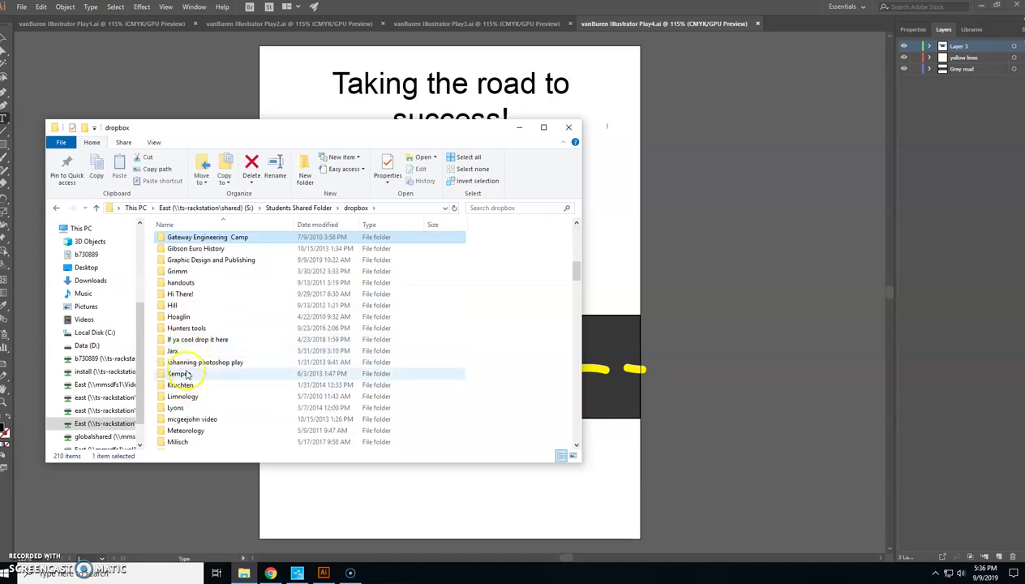
{"action": "double_click", "coordinate": [195, 260]}
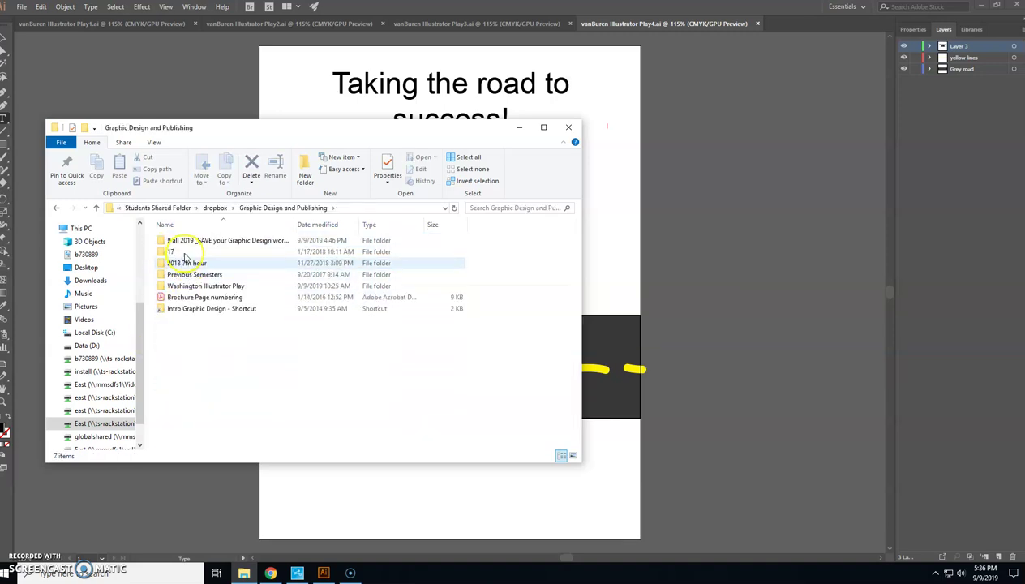
{"action": "double_click", "coordinate": [186, 238]}
{"action": "scroll", "coordinate": [235, 381], "scroll_direction": "down", "scroll_amount": 1}
{"action": "scroll", "coordinate": [207, 373], "scroll_direction": "down", "scroll_amount": 1}
{"action": "double_click", "coordinate": [195, 306]}
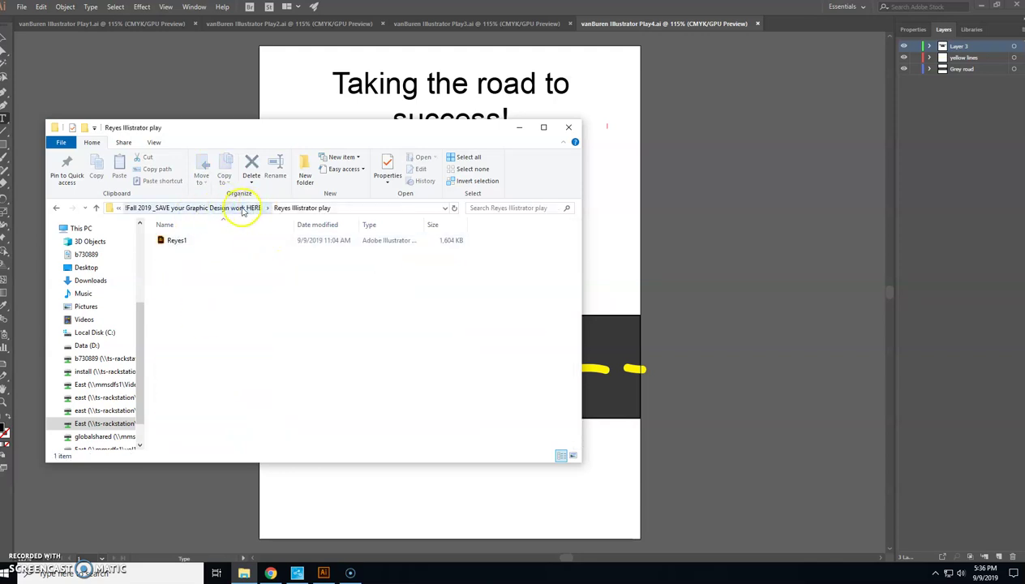
{"action": "left_click", "coordinate": [235, 207]}
{"action": "double_click", "coordinate": [217, 263]}
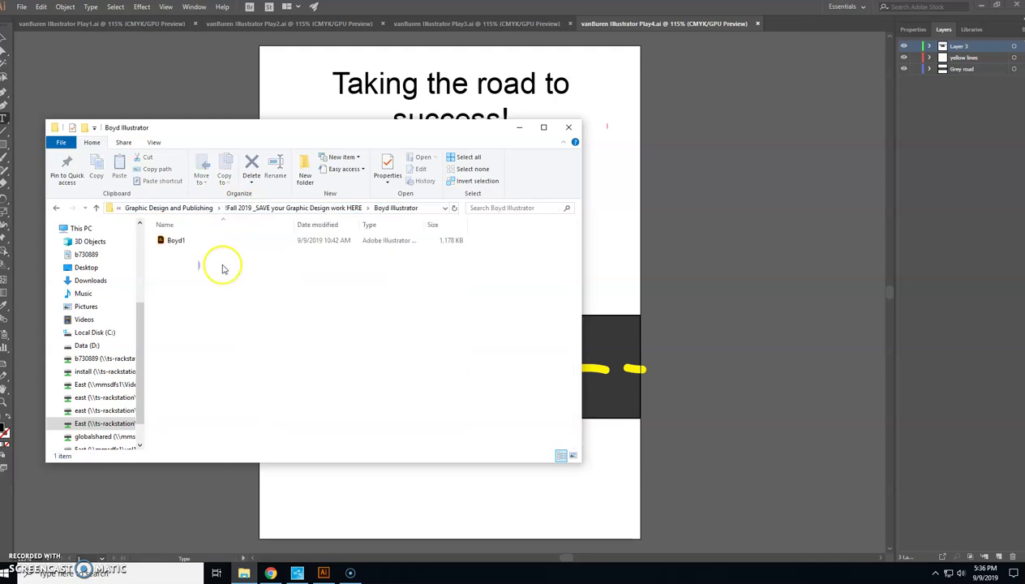
{"action": "left_click", "coordinate": [243, 207]}
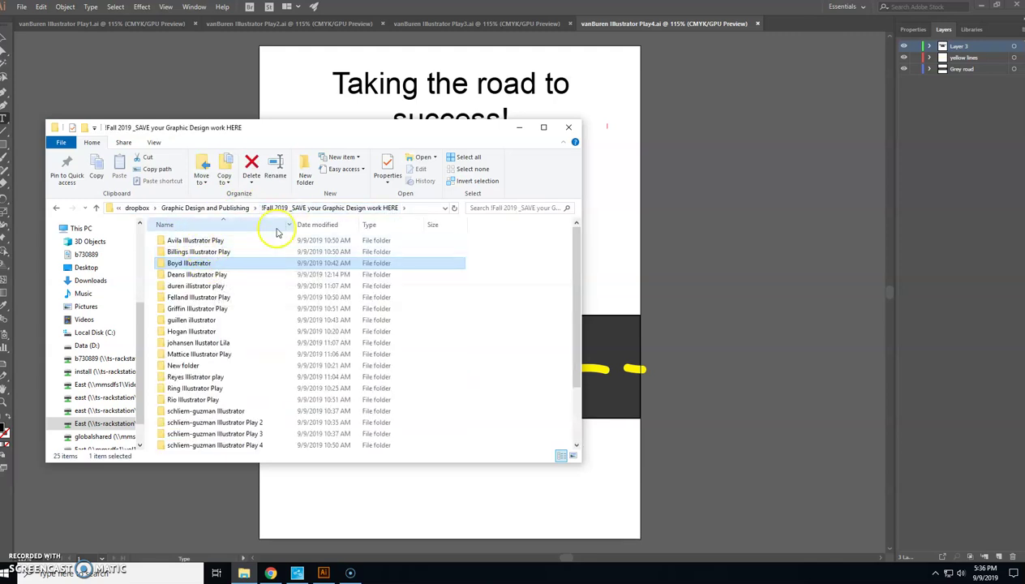
{"action": "left_click", "coordinate": [568, 127]}
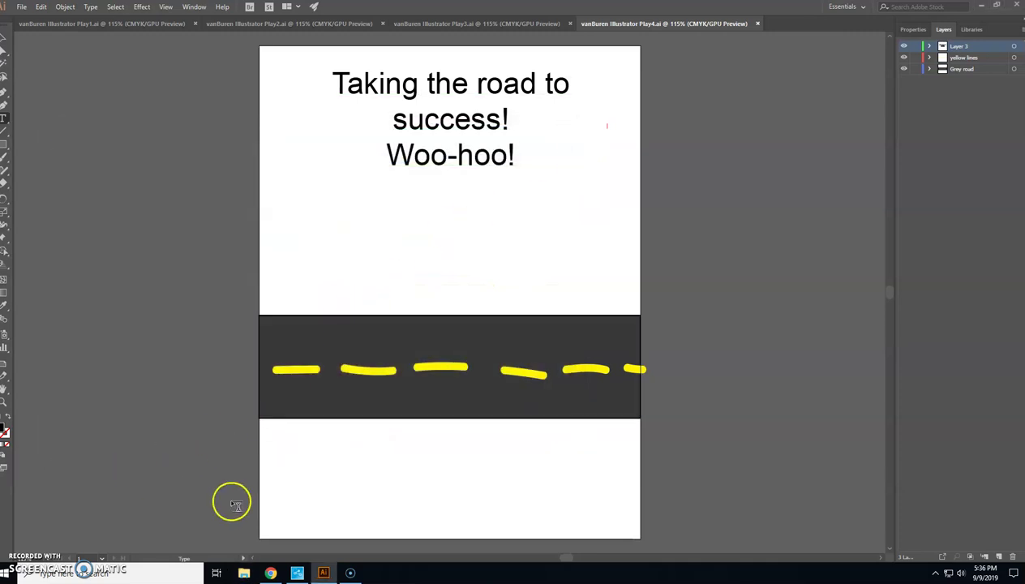